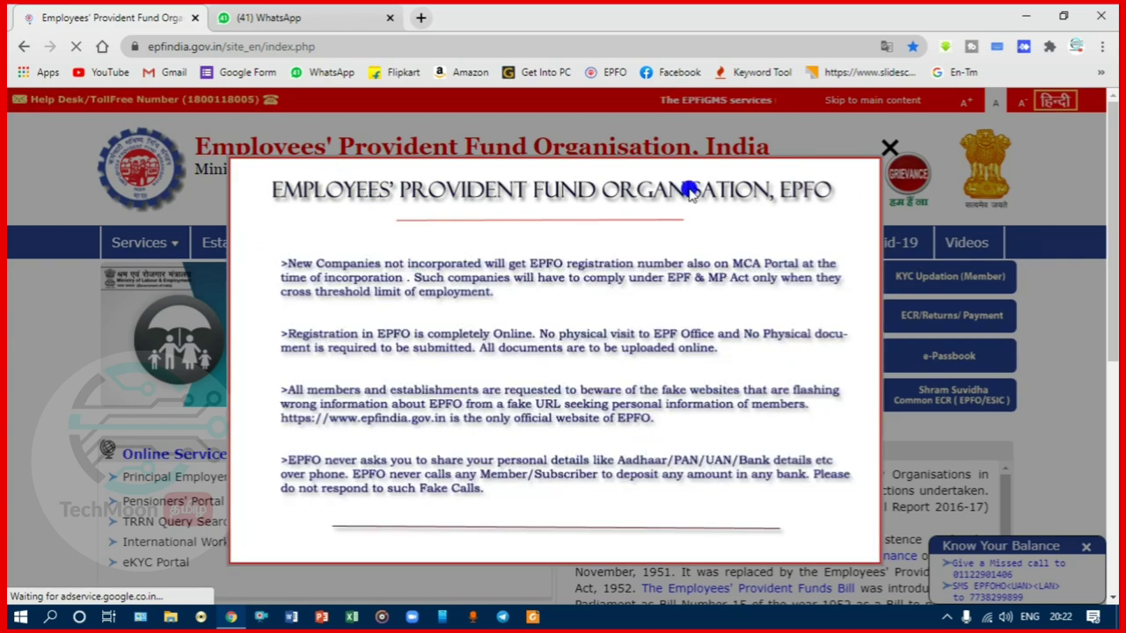
Close the EPFO notice and open the Online Claims member portal sign-in page in a new tab
{"action": "left_click", "coordinate": [886, 141]}
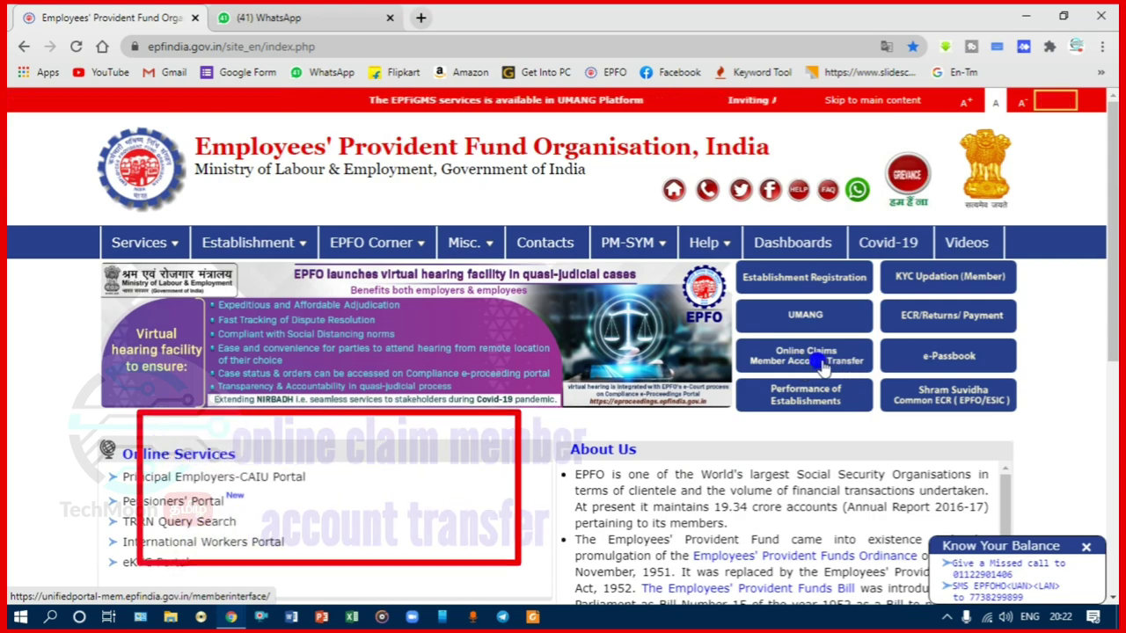
{"action": "left_click", "coordinate": [804, 351]}
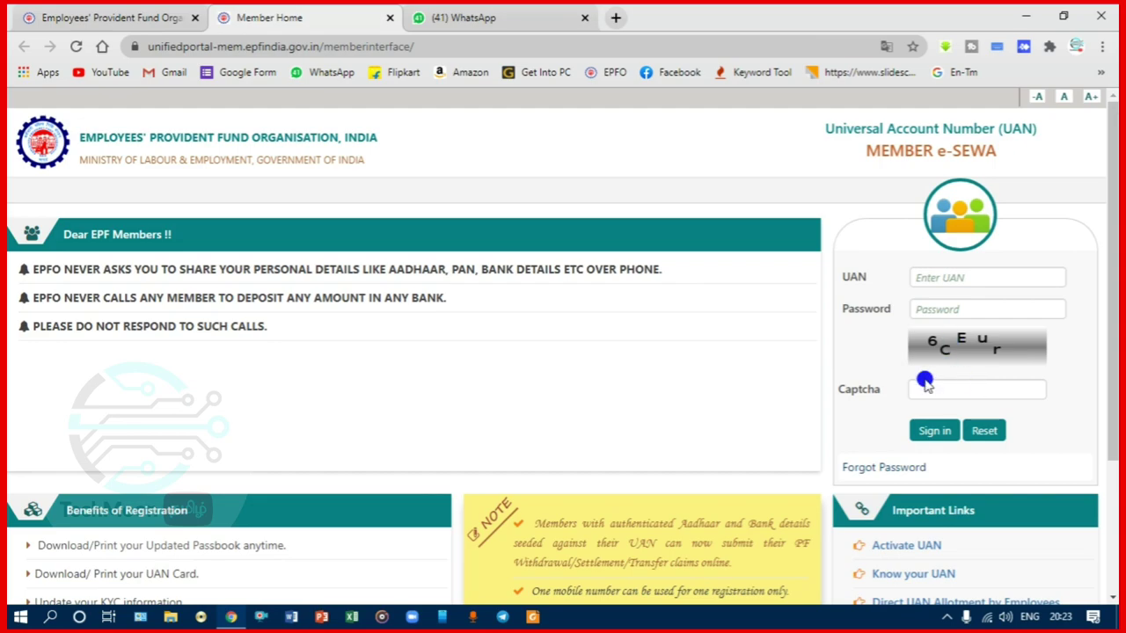
Sign in with the UAN, password and captcha, postponing the e-Nomination reminder with Later
{"action": "left_click", "coordinate": [952, 275]}
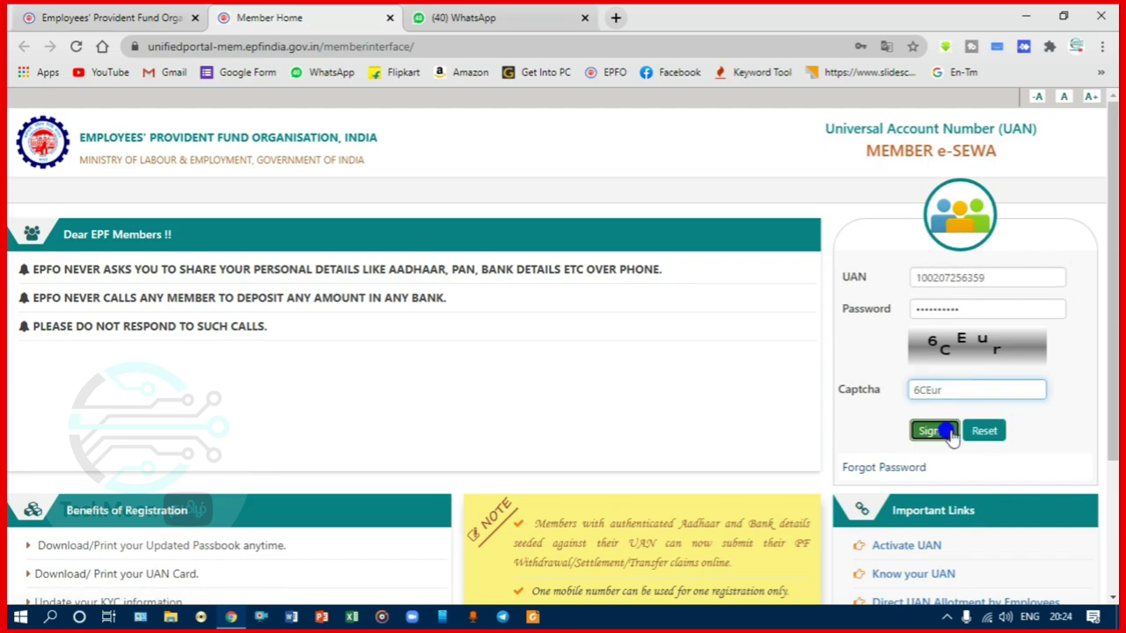
{"action": "left_click", "coordinate": [947, 431]}
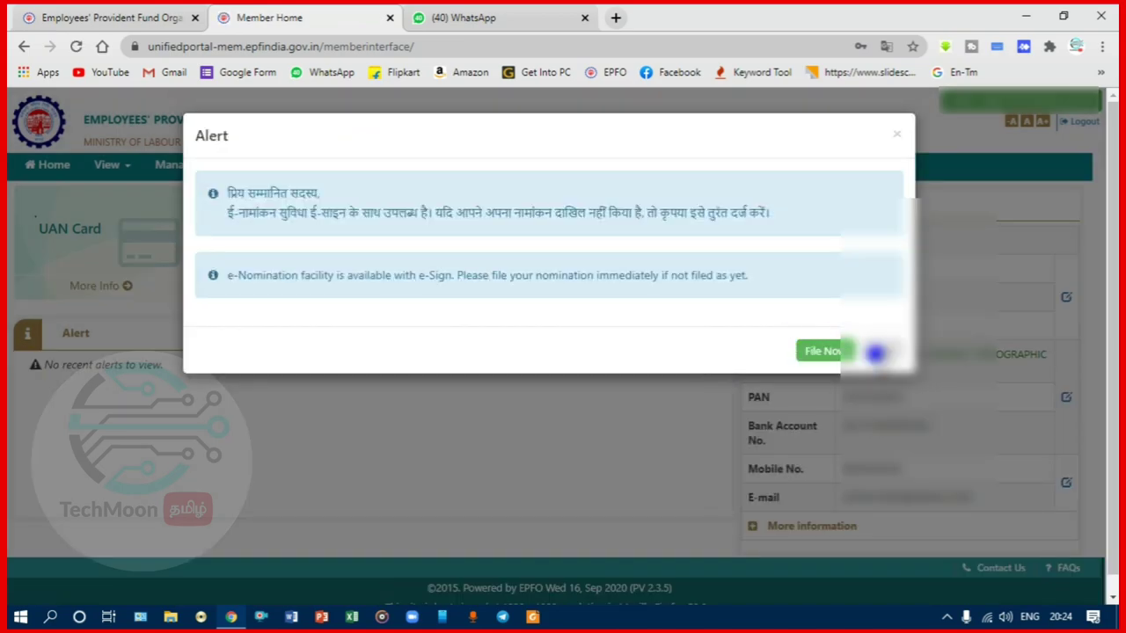
{"action": "left_click", "coordinate": [878, 352]}
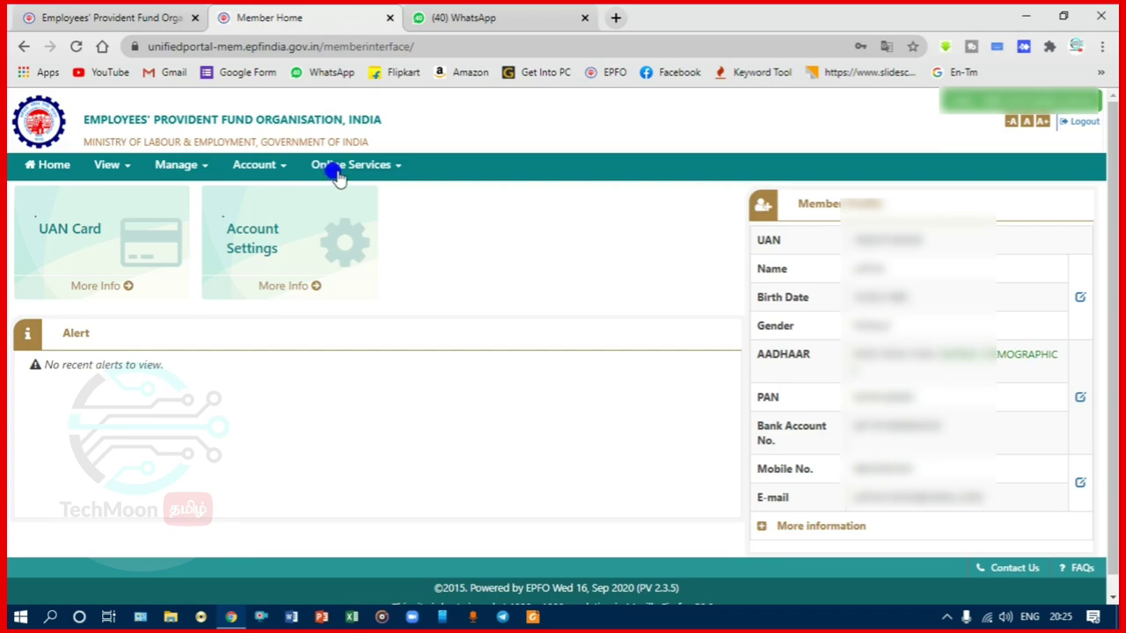
Go to Online Services > CLAIM (FORM-31,19,10C&10D) and select the bank account number field
{"action": "left_click", "coordinate": [192, 172]}
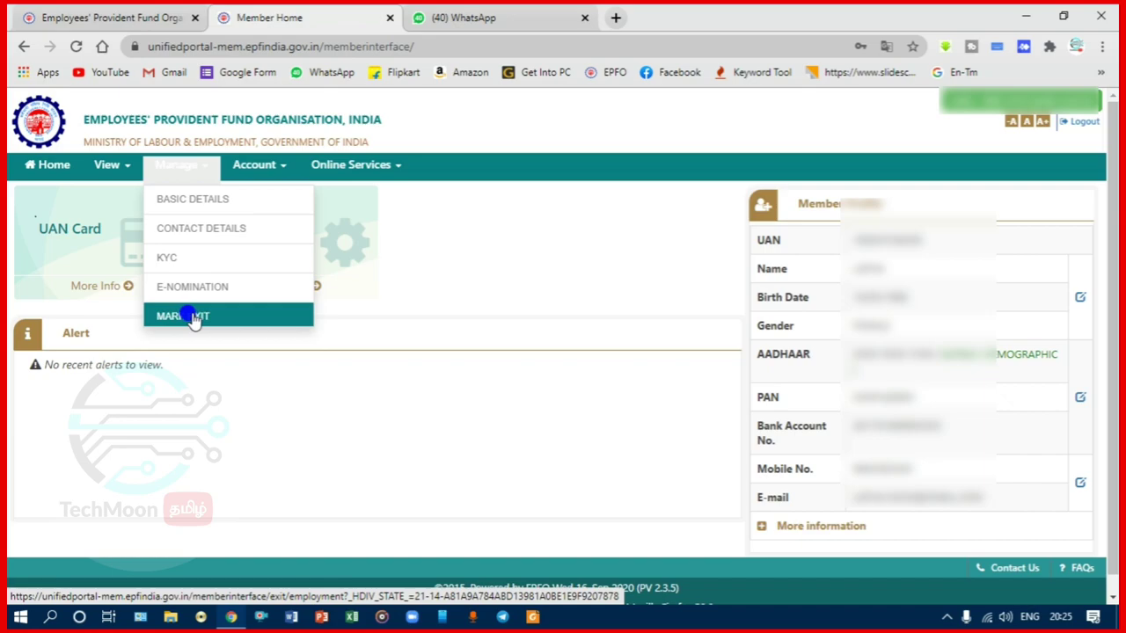
{"action": "left_click", "coordinate": [325, 165]}
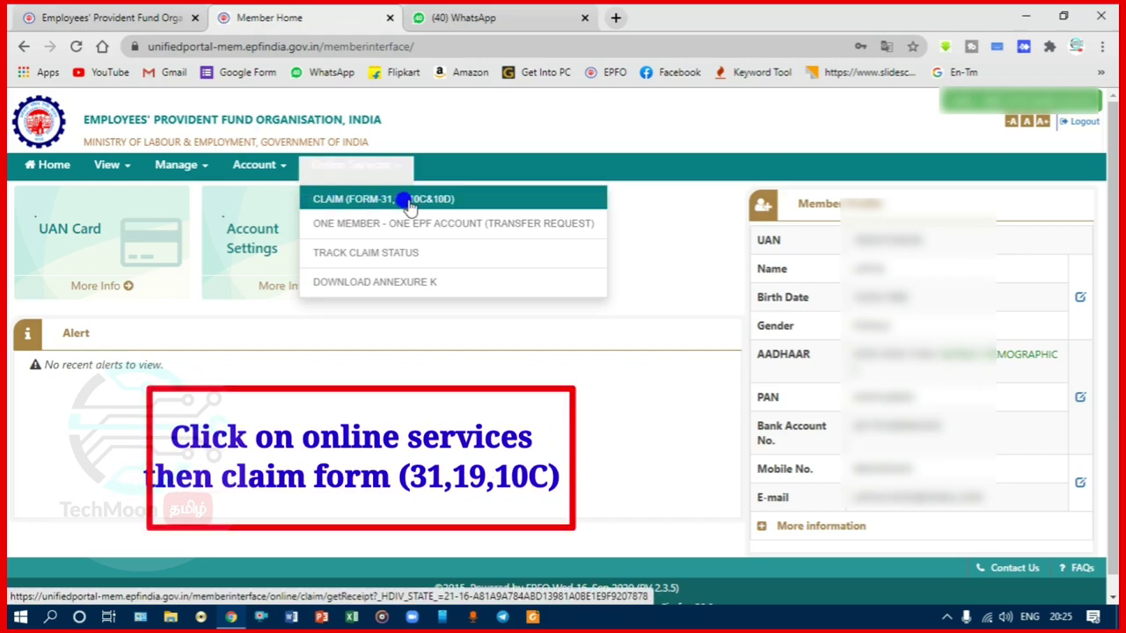
{"action": "left_click", "coordinate": [343, 202]}
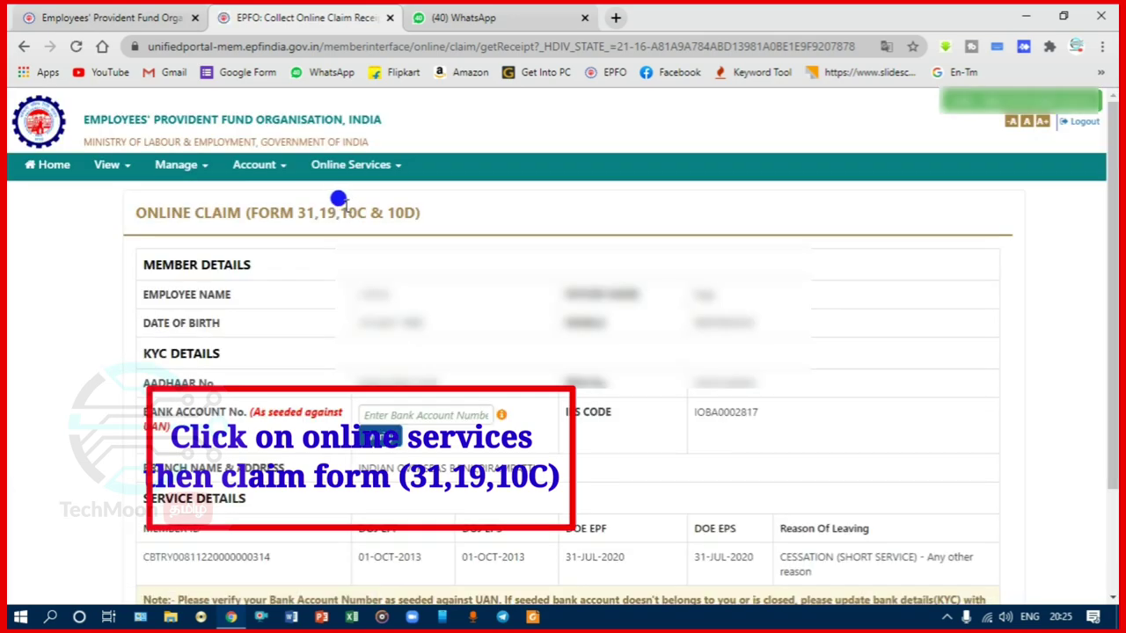
{"action": "left_click", "coordinate": [394, 410]}
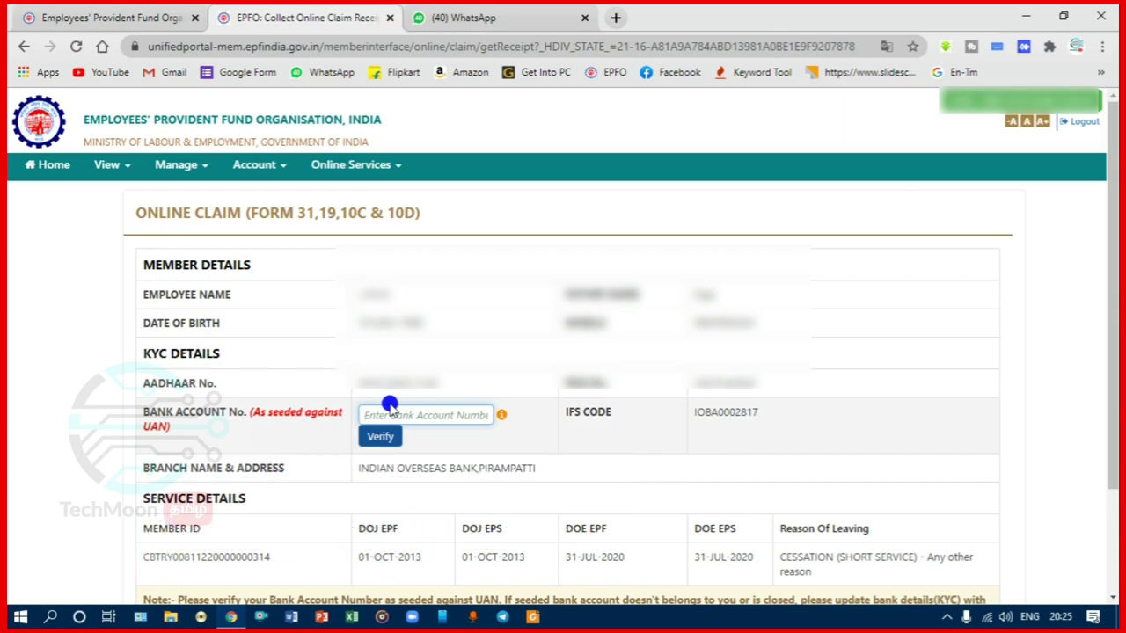
Paste the seeded bank account number, verify it, and accept the Certificate of Undertaking
{"action": "key", "text": "ctrl+v"}
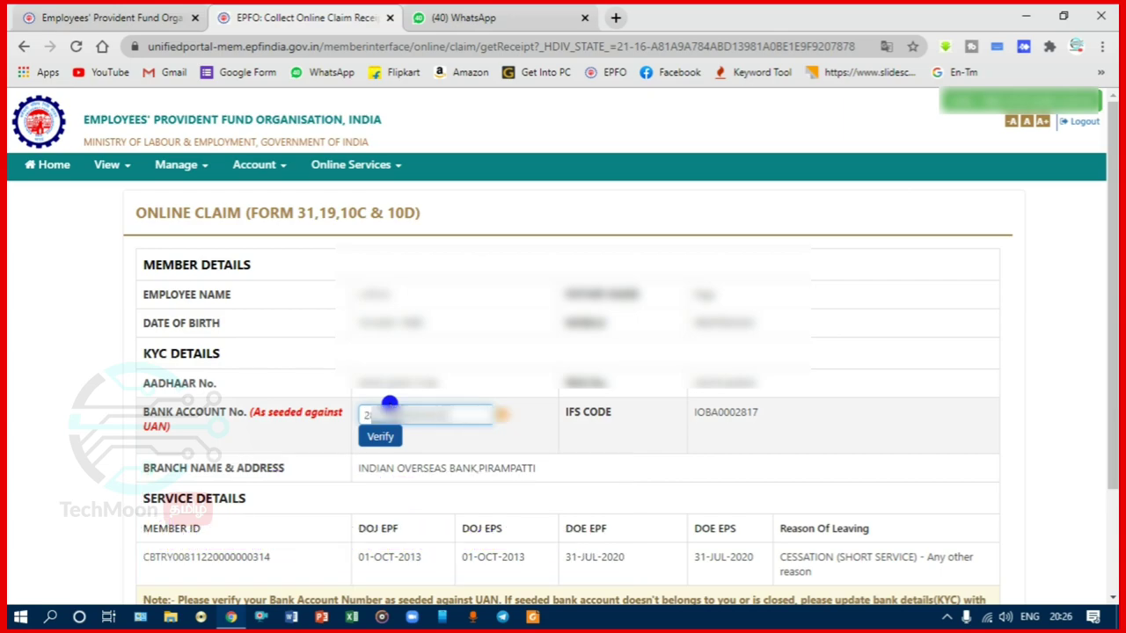
{"action": "left_click", "coordinate": [380, 436]}
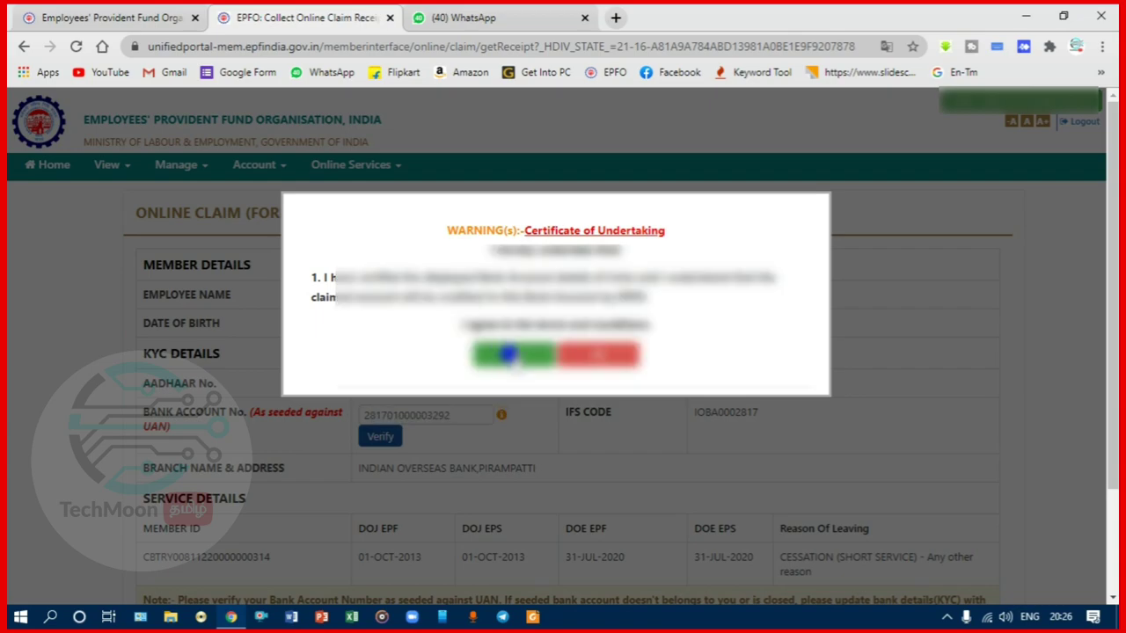
{"action": "left_click", "coordinate": [509, 354]}
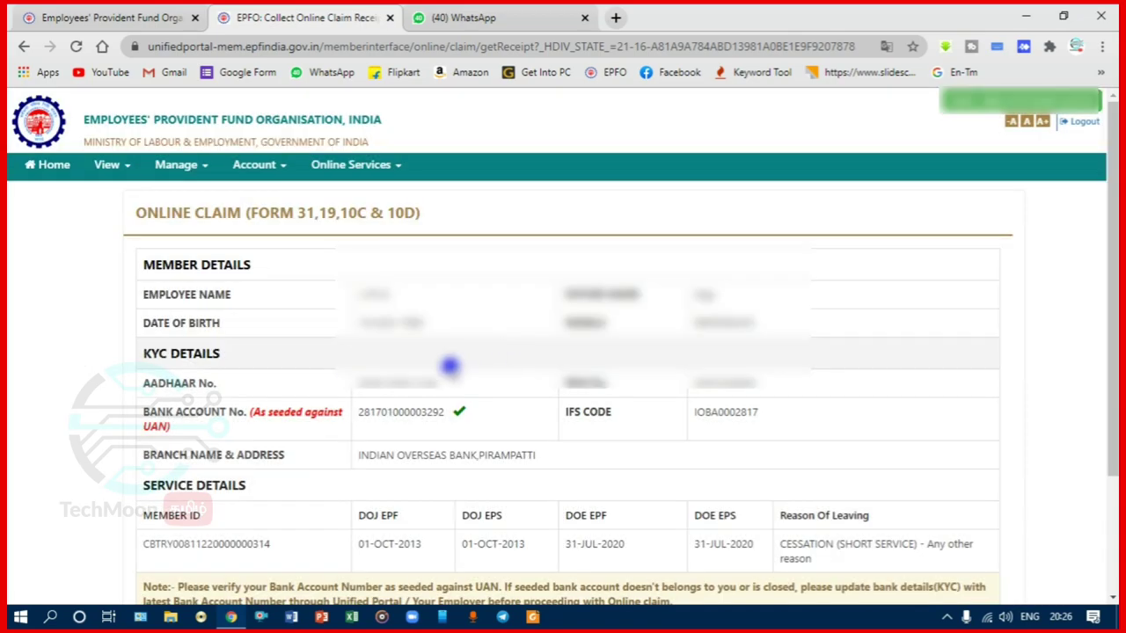
{"action": "scroll", "coordinate": [453, 395], "scroll_direction": "down", "scroll_amount": 3}
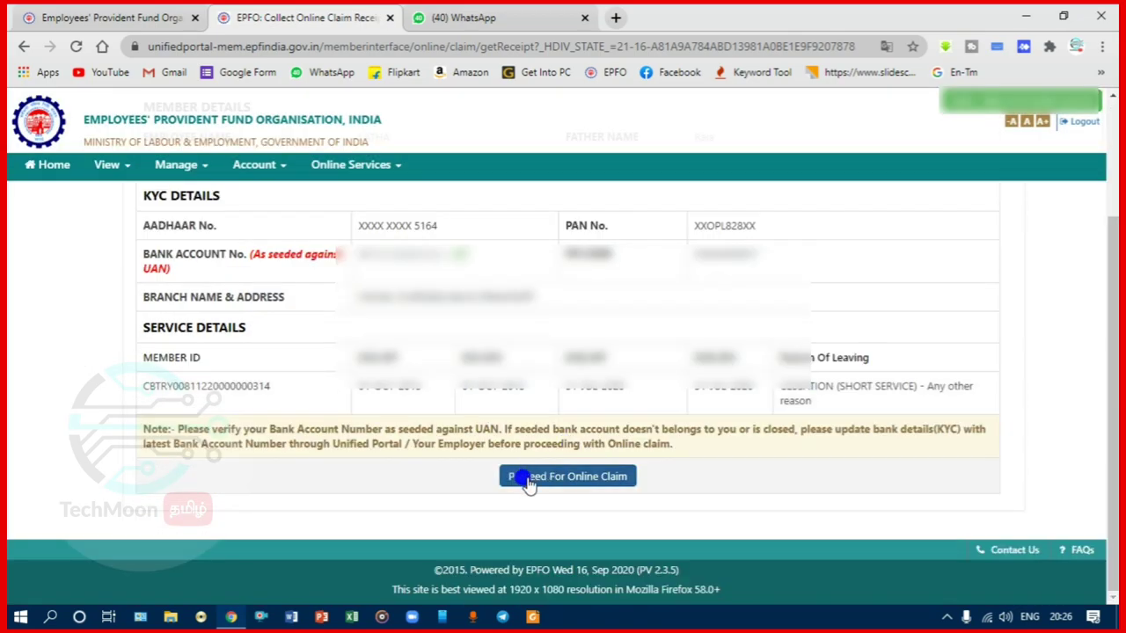
Proceed to the online claim and choose ONLY PF WITHDRAWAL (FORM-19) as the claim type
{"action": "left_click", "coordinate": [595, 478]}
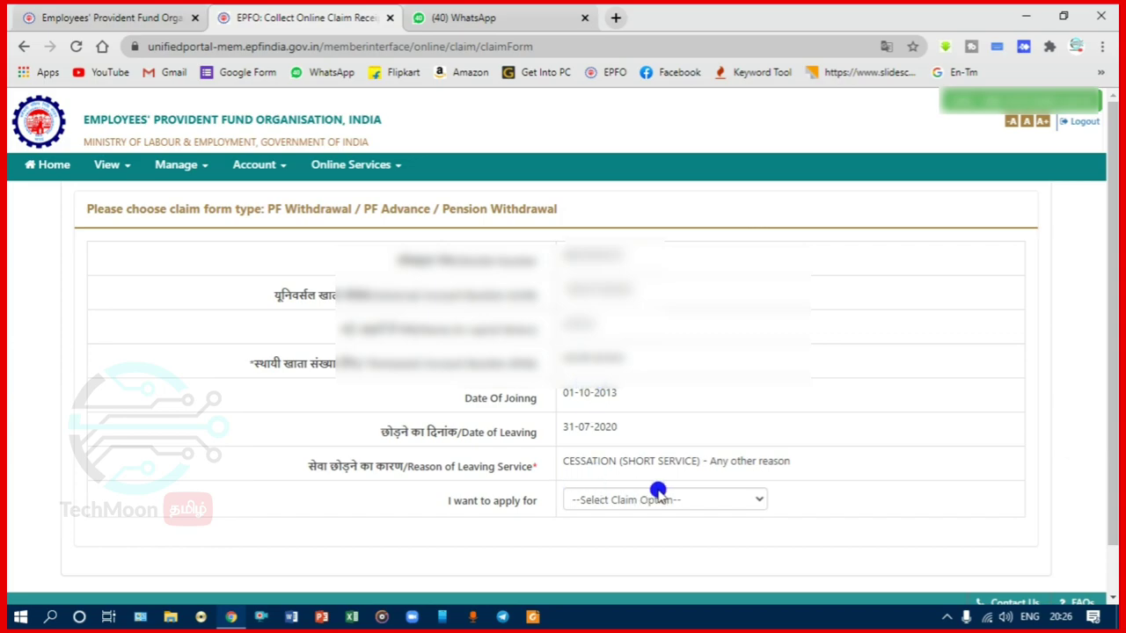
{"action": "scroll", "coordinate": [658, 491], "scroll_direction": "down", "scroll_amount": 2}
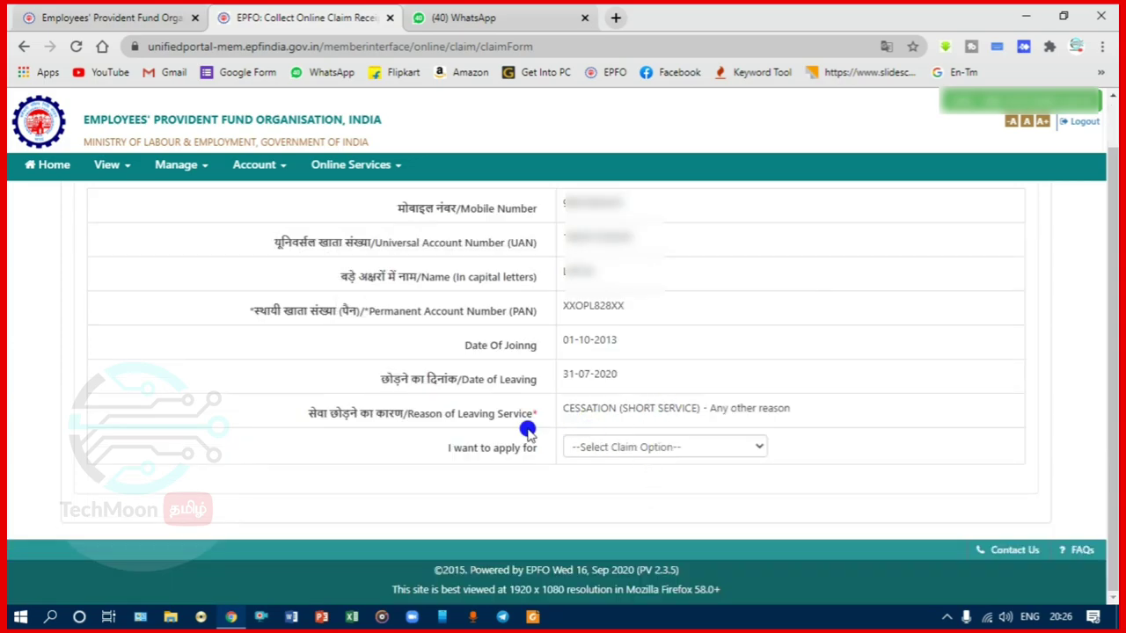
{"action": "left_click", "coordinate": [666, 450]}
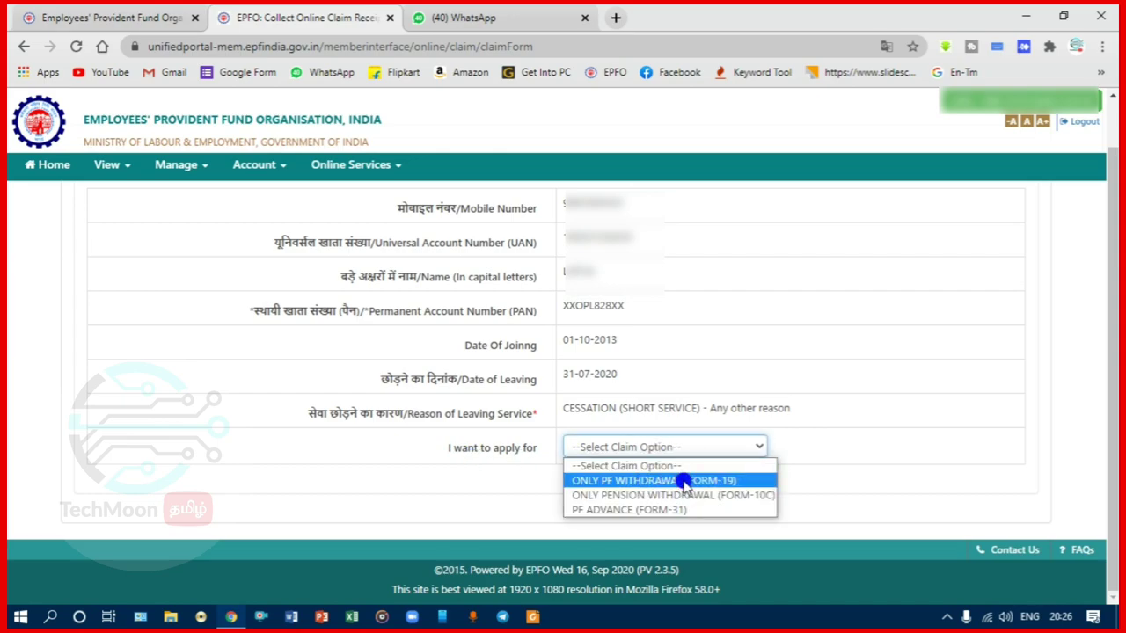
{"action": "left_click", "coordinate": [684, 482]}
{"action": "scroll", "coordinate": [686, 453], "scroll_direction": "down", "scroll_amount": 2}
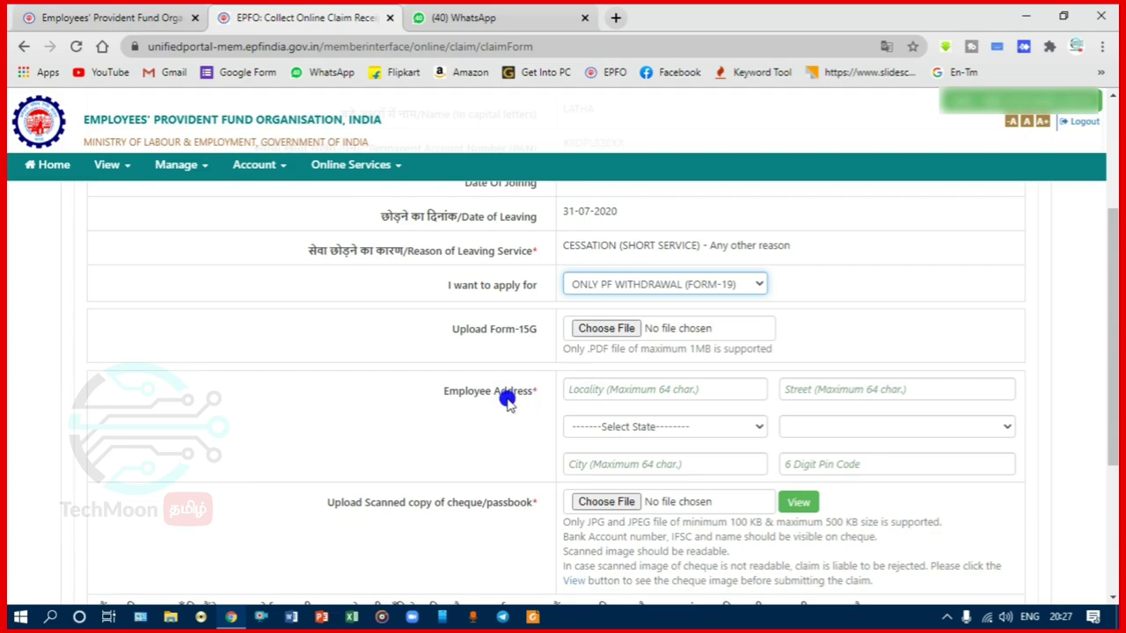
Fill in the address lines, with state TAMIL NADU and district PUDUKKOTTAI
{"action": "left_click", "coordinate": [622, 387]}
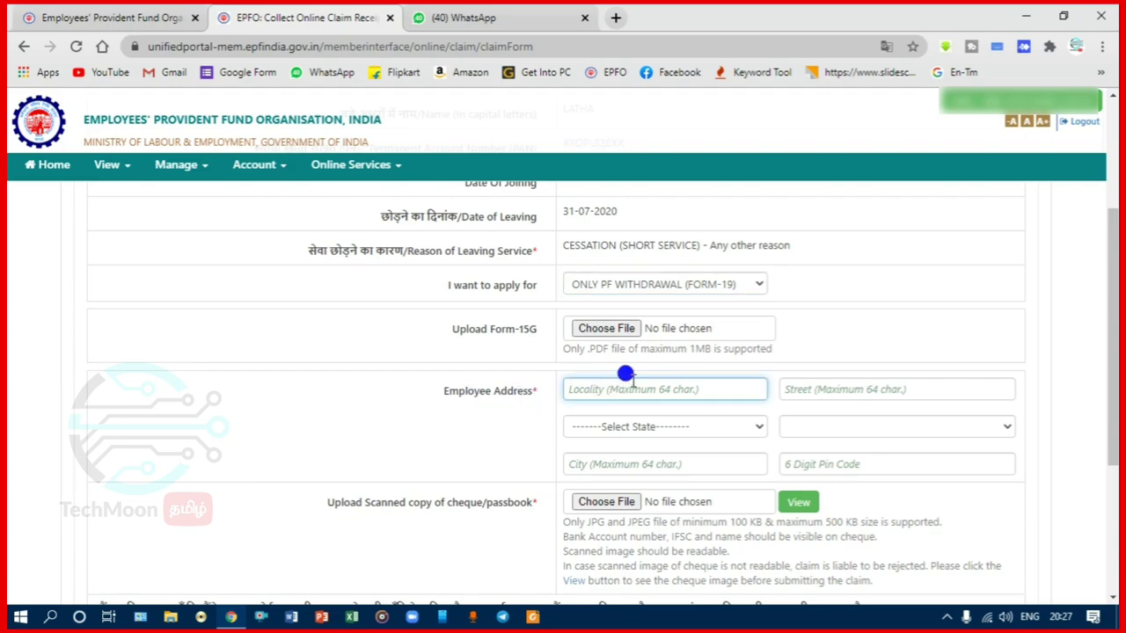
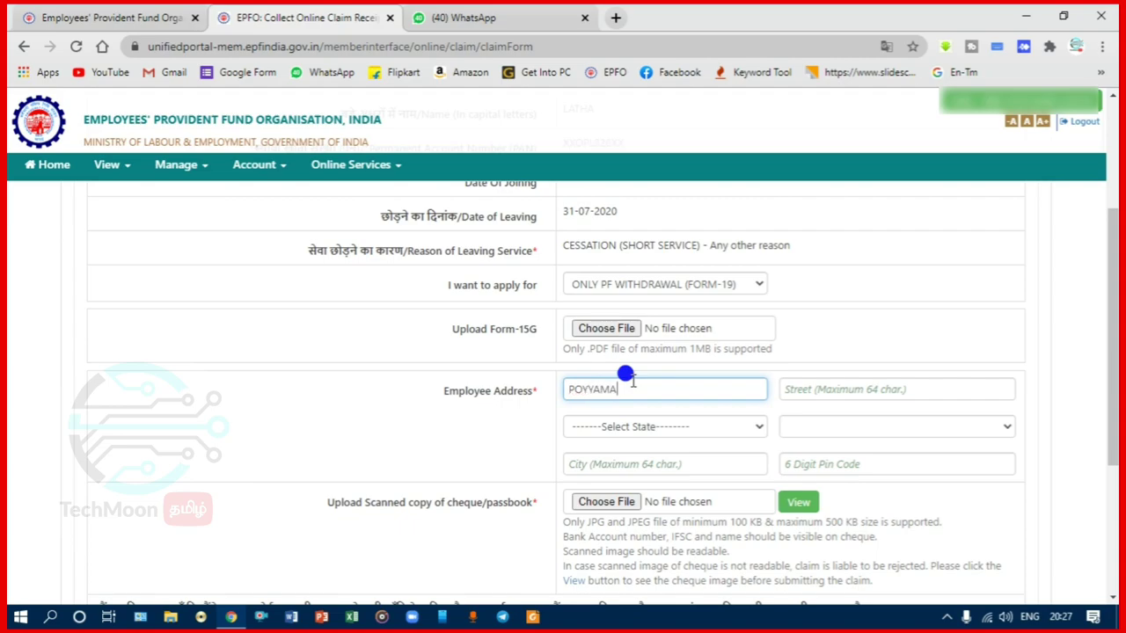
{"action": "left_click", "coordinate": [819, 389]}
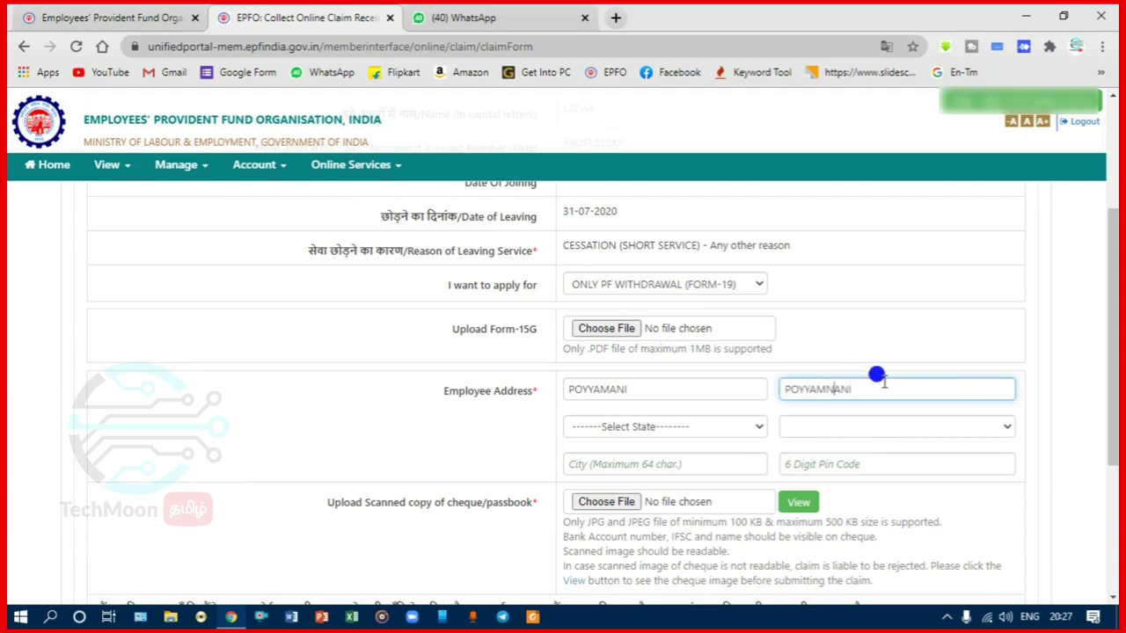
{"action": "left_click", "coordinate": [659, 427]}
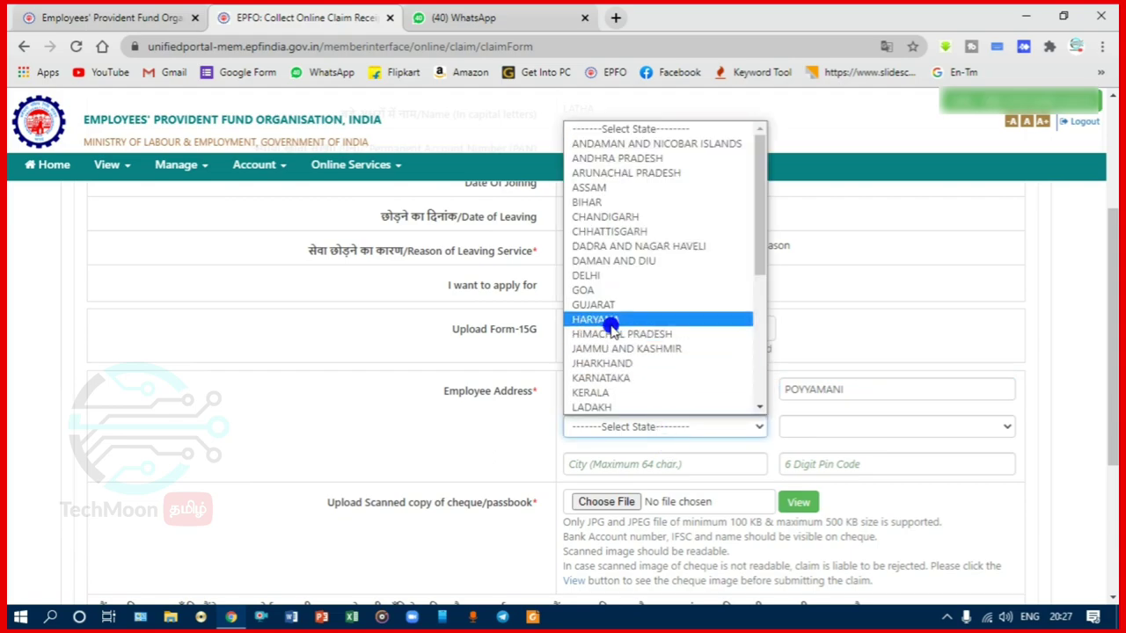
{"action": "scroll", "coordinate": [609, 325], "scroll_direction": "down", "scroll_amount": 3}
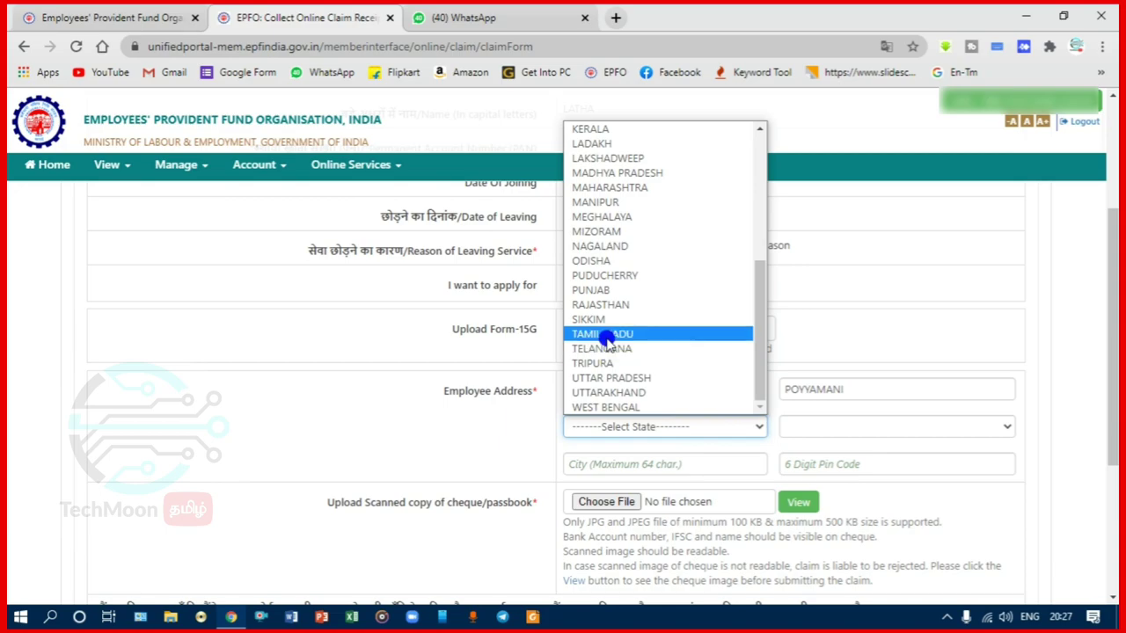
{"action": "left_click", "coordinate": [607, 335]}
{"action": "left_click", "coordinate": [844, 426]}
{"action": "left_click", "coordinate": [845, 427]}
{"action": "left_click", "coordinate": [858, 427]}
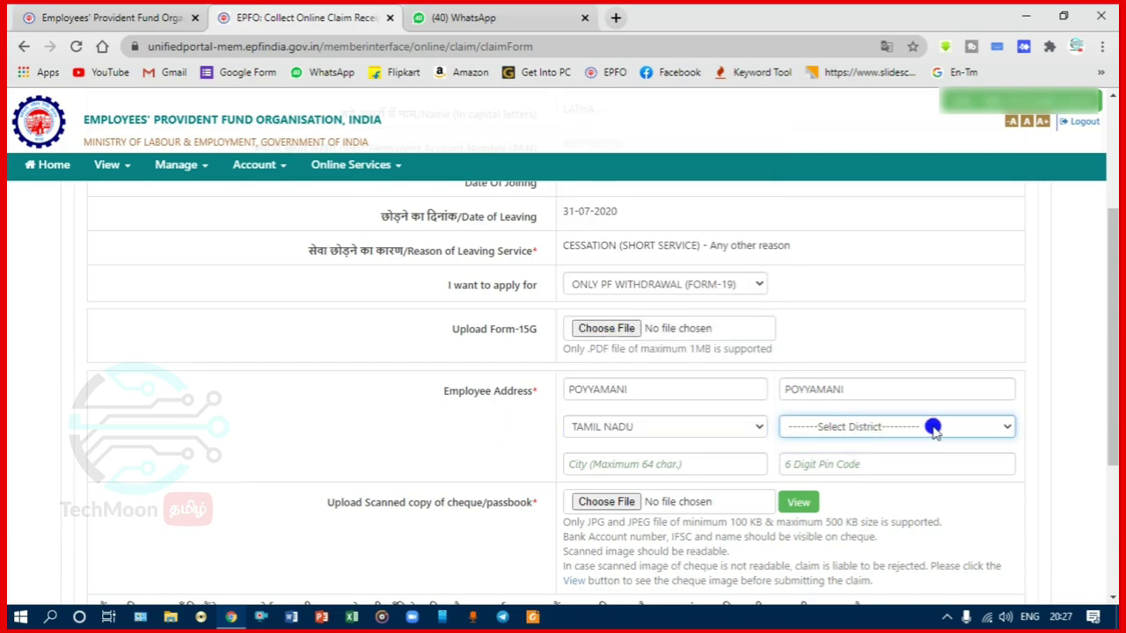
{"action": "left_click", "coordinate": [1007, 426]}
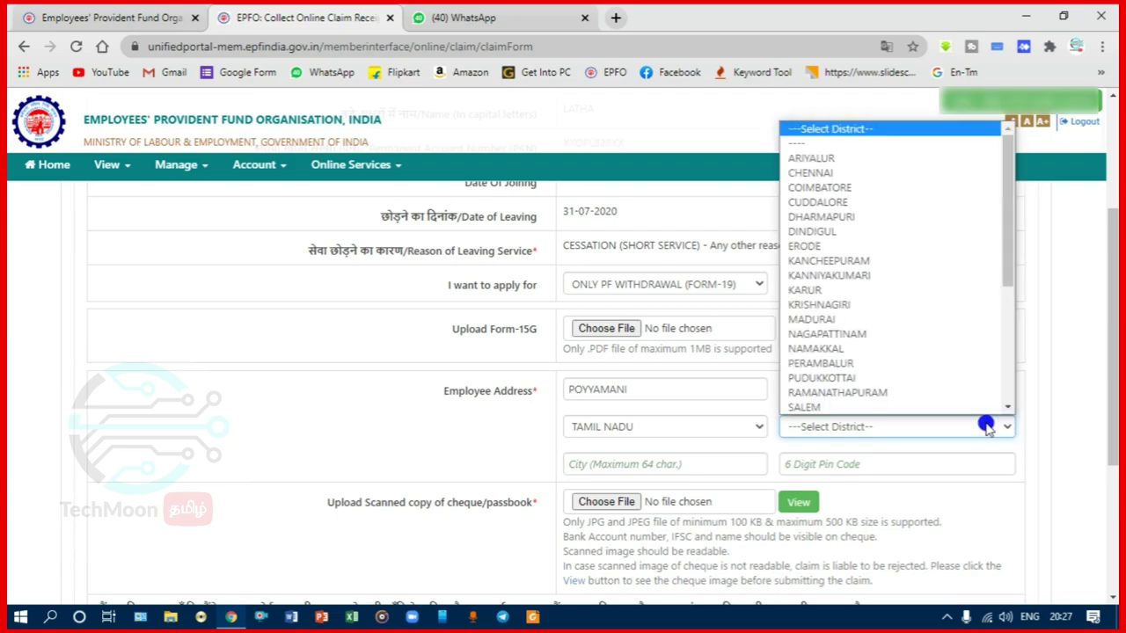
{"action": "left_click", "coordinate": [823, 378]}
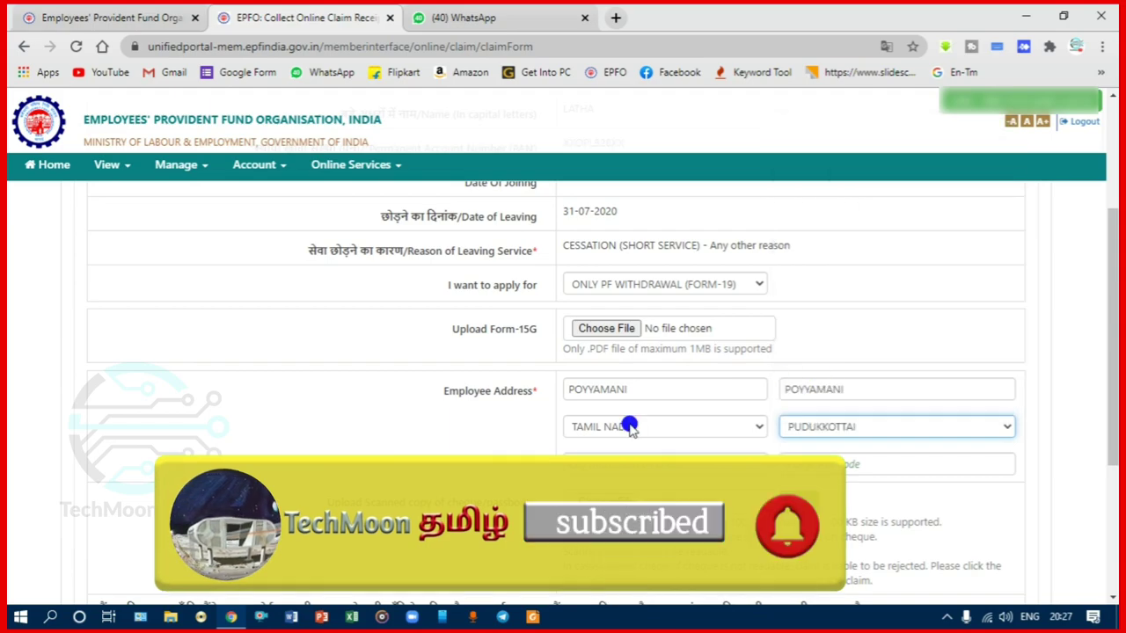
Enter city VIRALIMALLAI and pin code 621316, then start the cheque/passbook file upload
{"action": "left_click", "coordinate": [597, 455]}
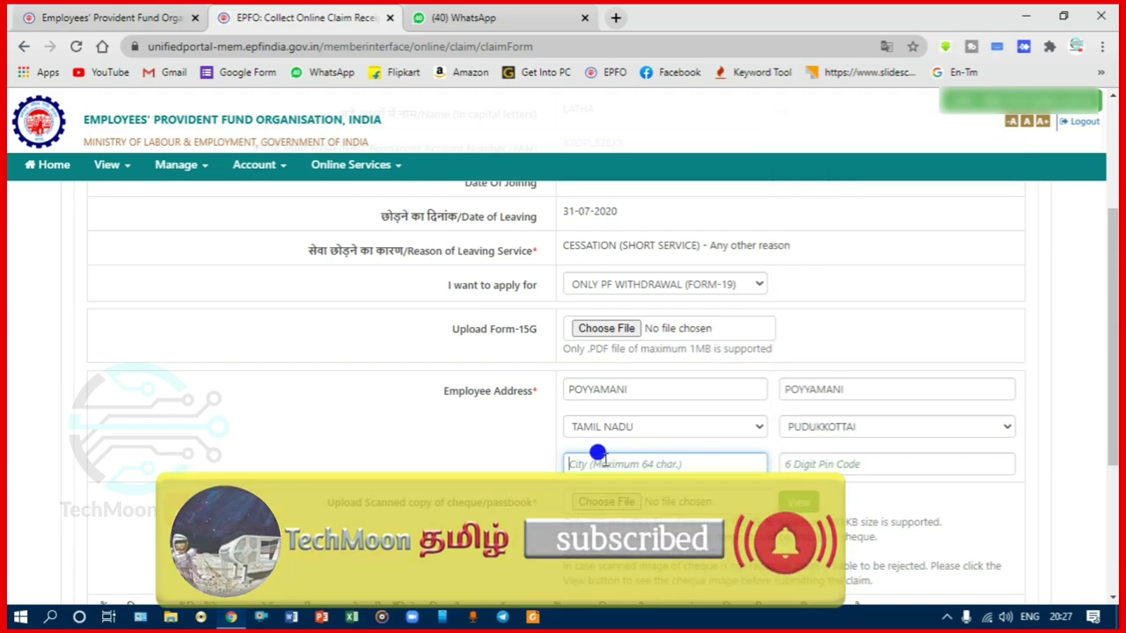
{"action": "type", "text": "VIRALIMALLAI"}
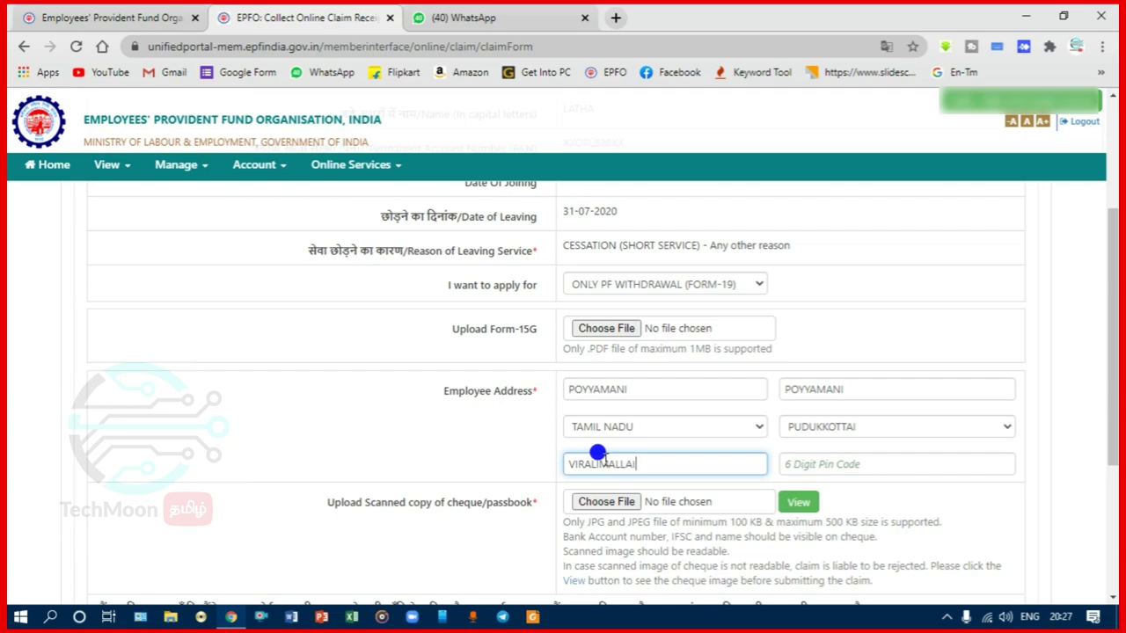
{"action": "left_click", "coordinate": [808, 457]}
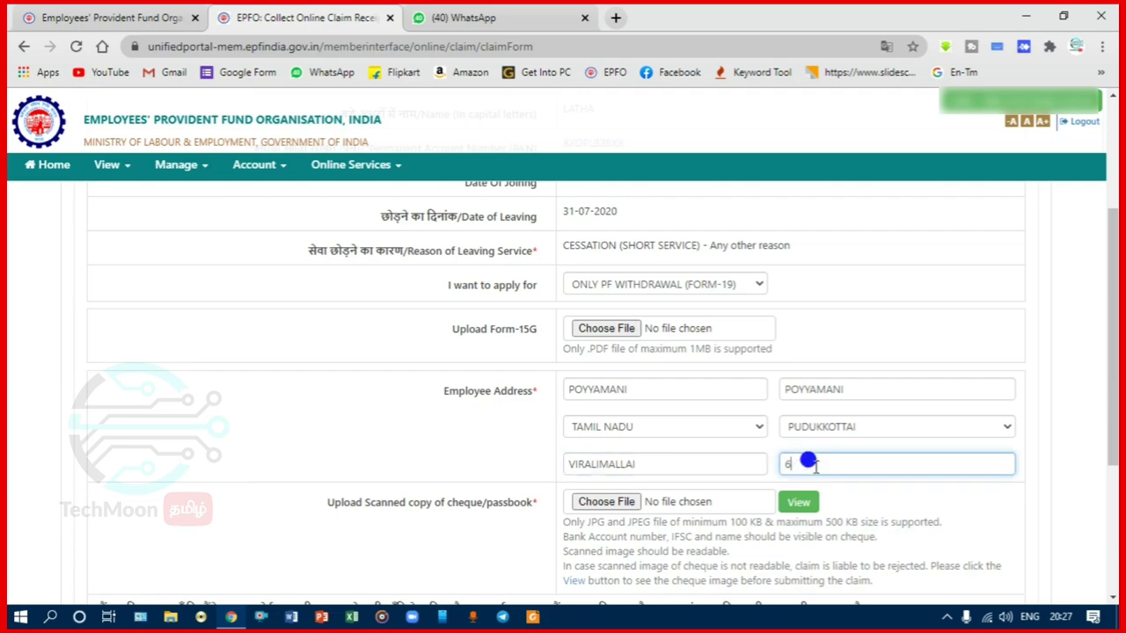
{"action": "type", "text": "621316"}
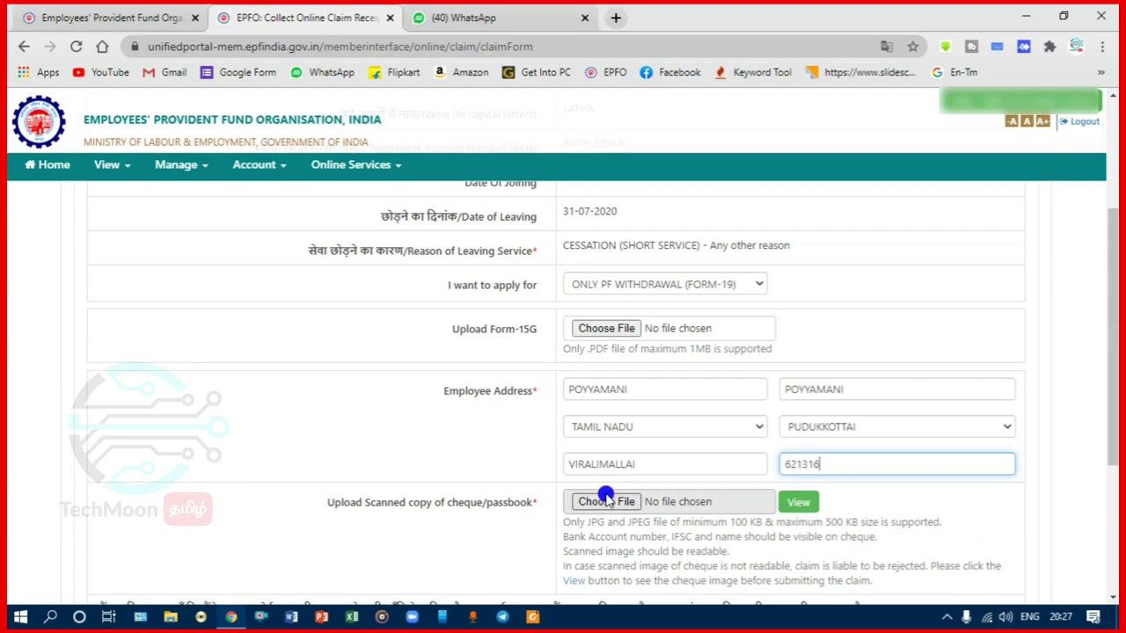
{"action": "scroll", "coordinate": [568, 458], "scroll_direction": "down", "scroll_amount": 2}
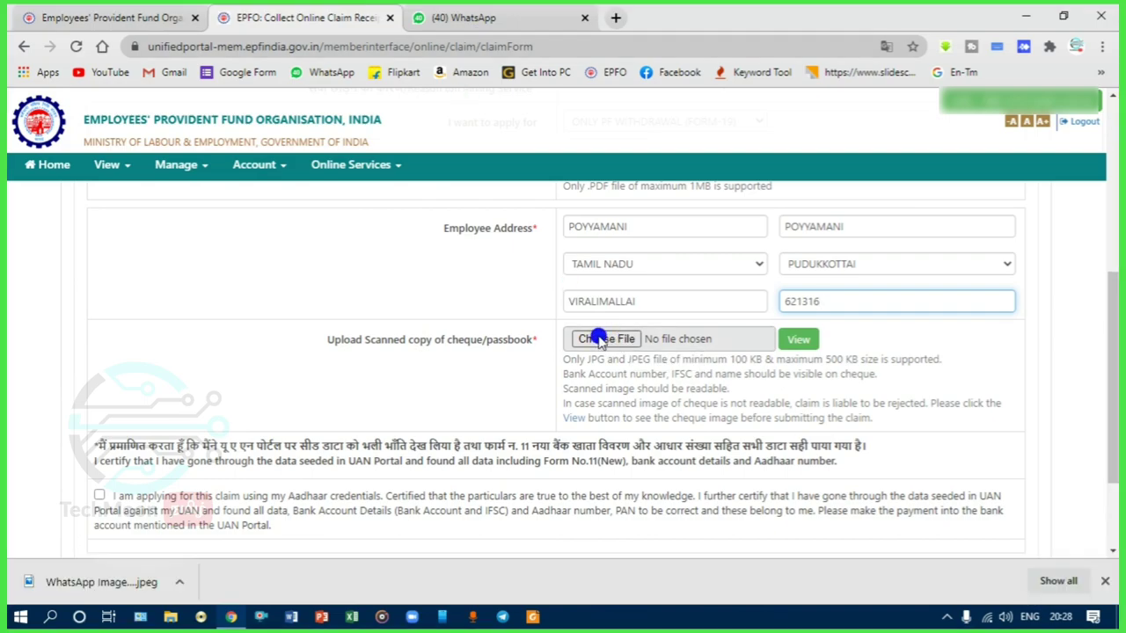
{"action": "left_click", "coordinate": [615, 339]}
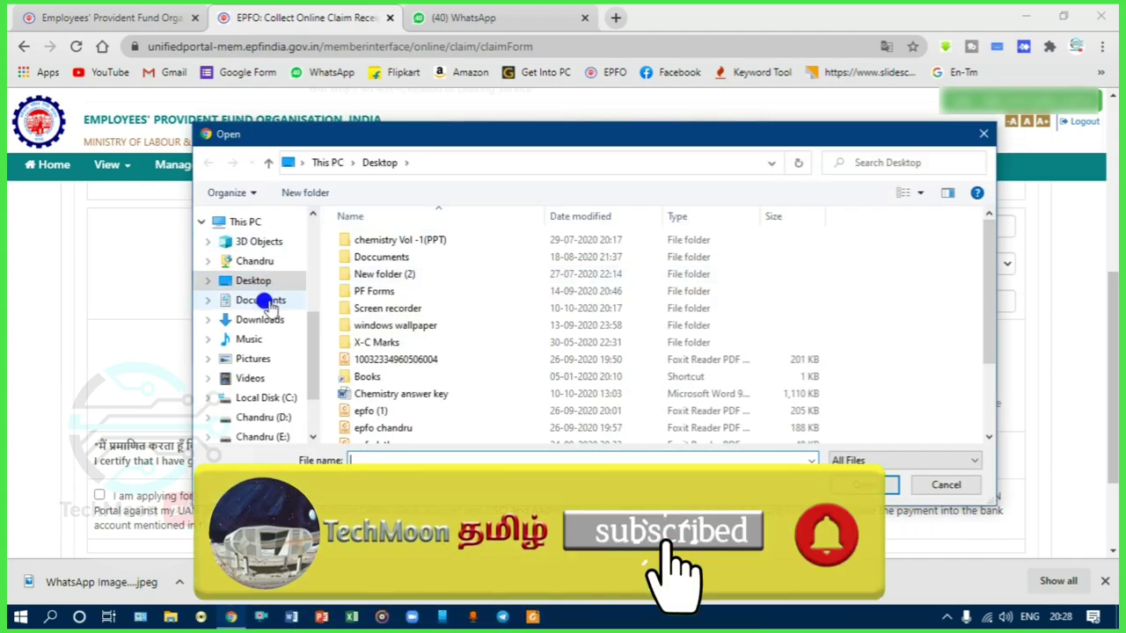
Attach 'WhatsApp Image 2020-10-10 at 8.16.31 PM' from Downloads as the cheque/passbook scan
{"action": "left_click", "coordinate": [260, 320]}
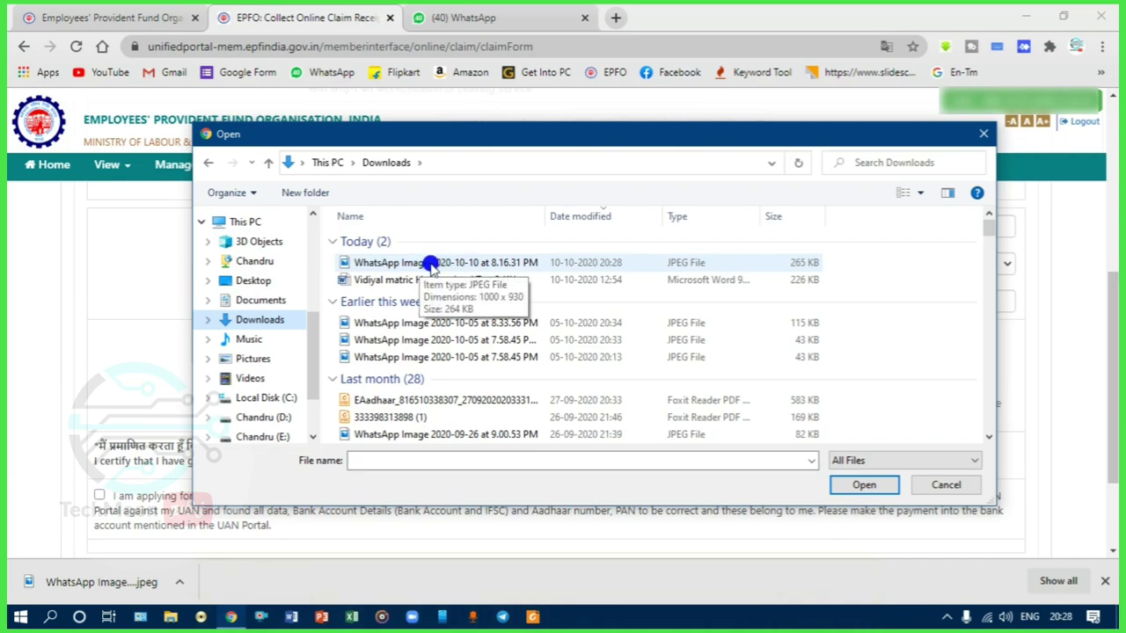
{"action": "left_click", "coordinate": [431, 265]}
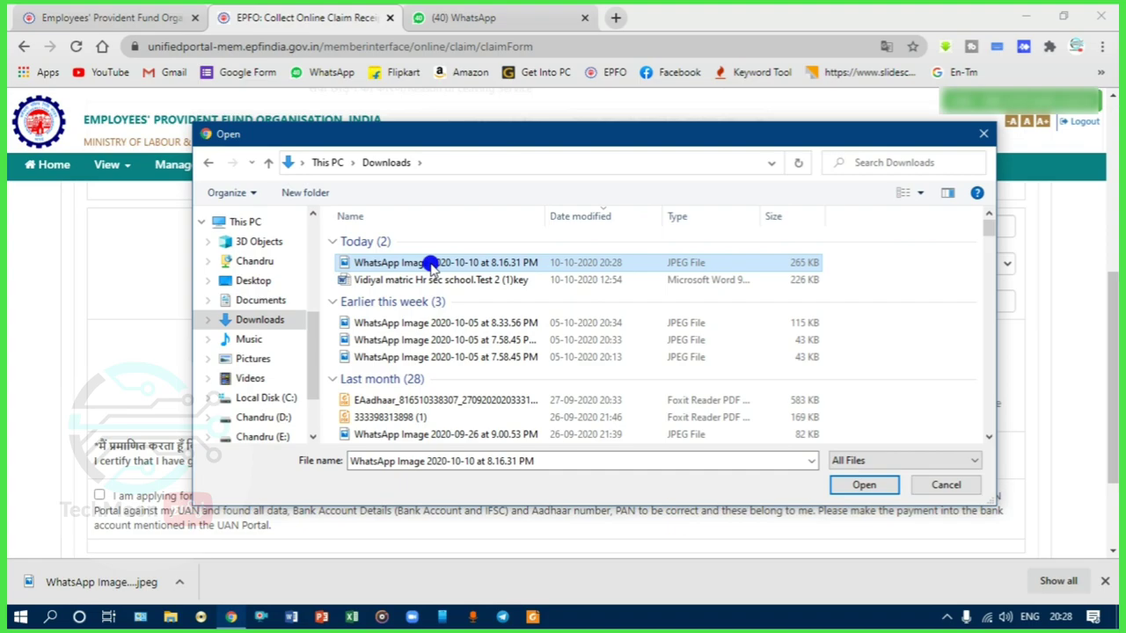
{"action": "left_click", "coordinate": [862, 484]}
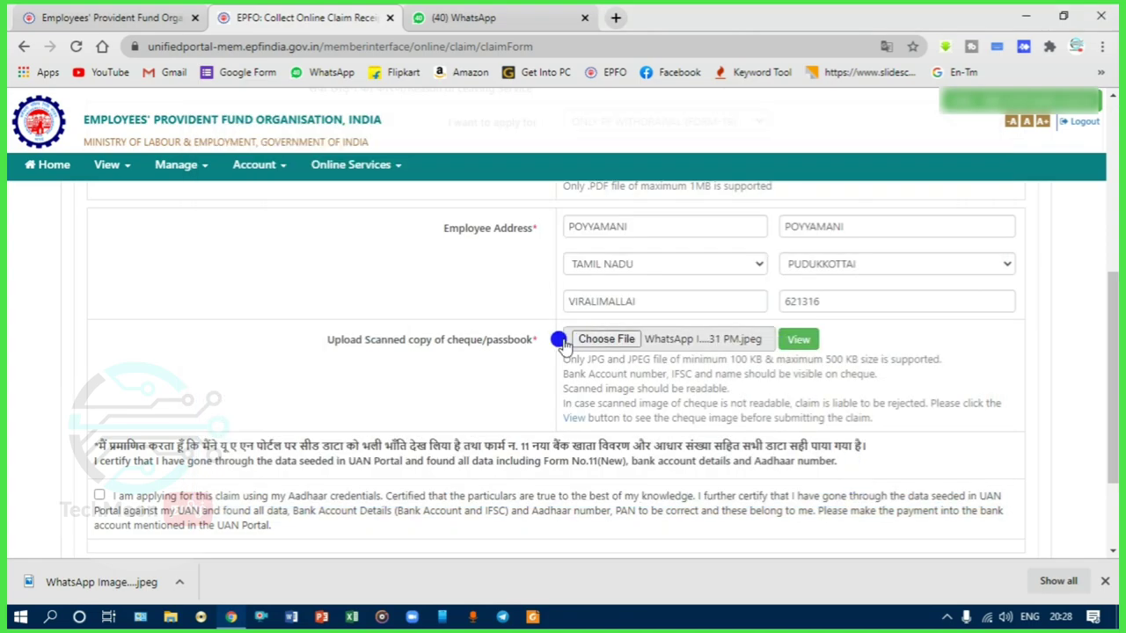
Preview the uploaded cheque image, then close the preview
{"action": "left_click", "coordinate": [796, 339]}
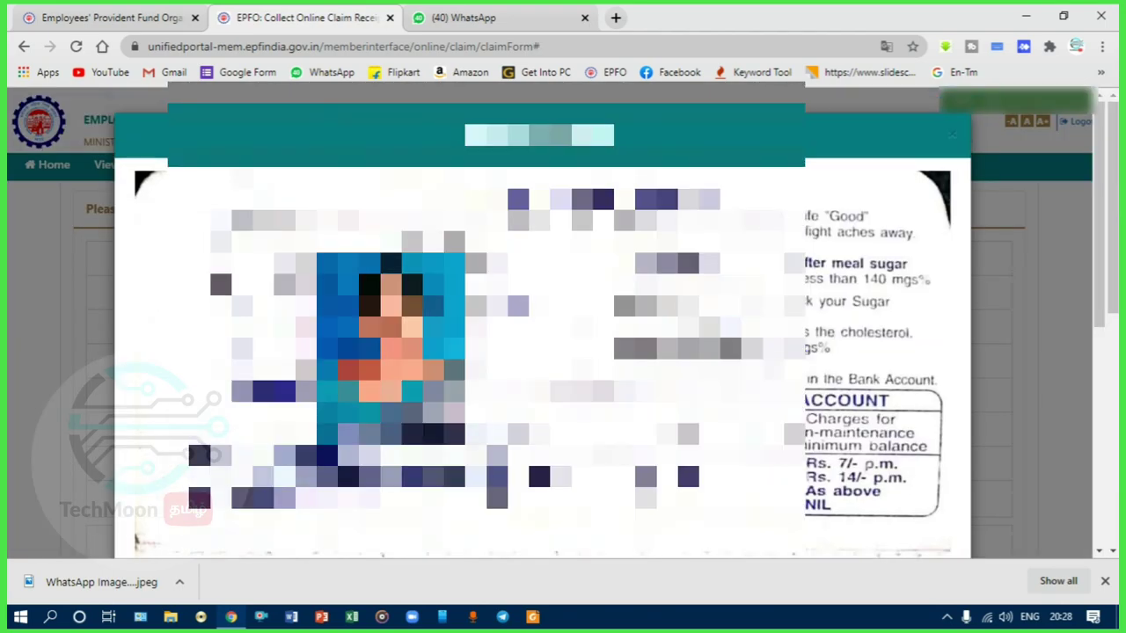
{"action": "scroll", "coordinate": [537, 456], "scroll_direction": "down", "scroll_amount": 5}
{"action": "scroll", "coordinate": [941, 140], "scroll_direction": "up", "scroll_amount": 5}
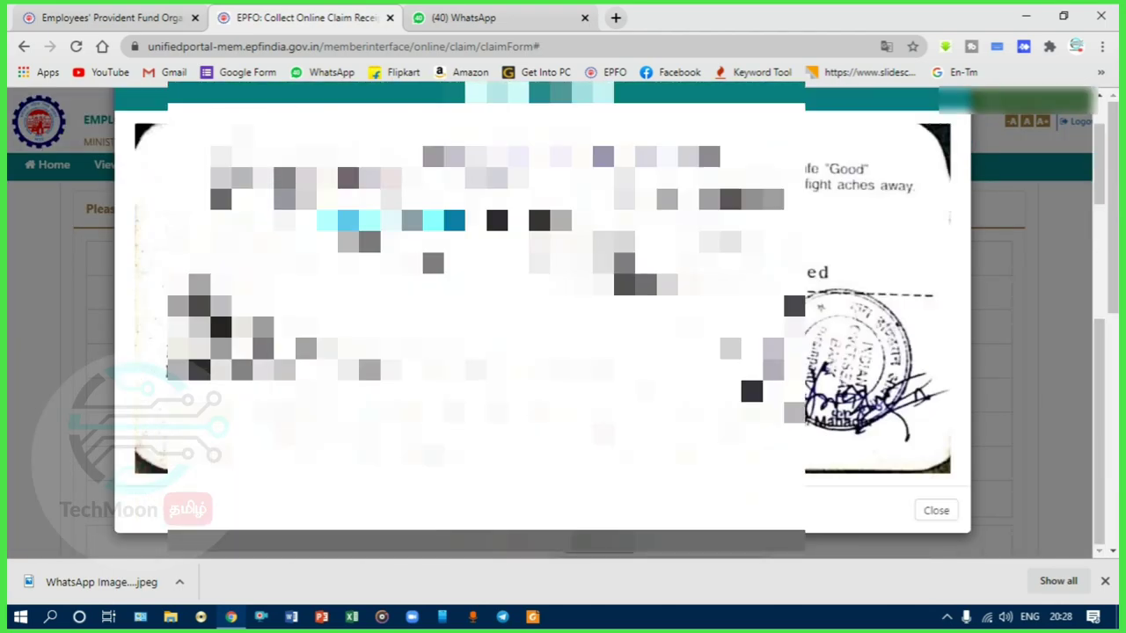
{"action": "left_click", "coordinate": [947, 132]}
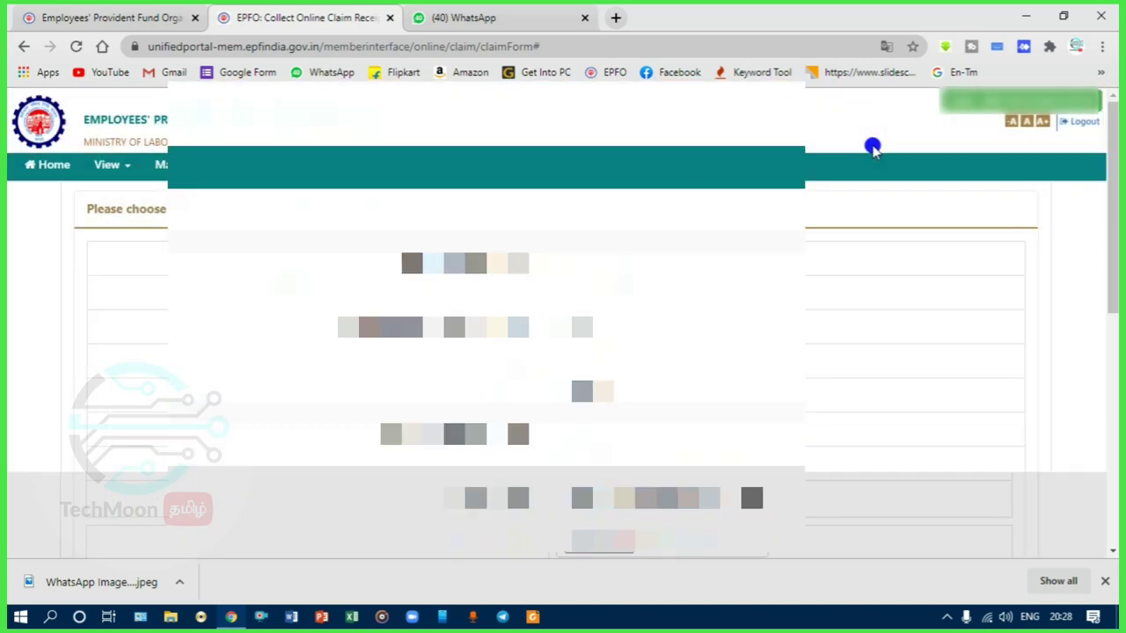
Tick the declaration 'I am applying for this claim using my Aadhaar credentials'
{"action": "scroll", "coordinate": [746, 264], "scroll_direction": "down", "scroll_amount": 4}
{"action": "scroll", "coordinate": [746, 350], "scroll_direction": "down", "scroll_amount": 3}
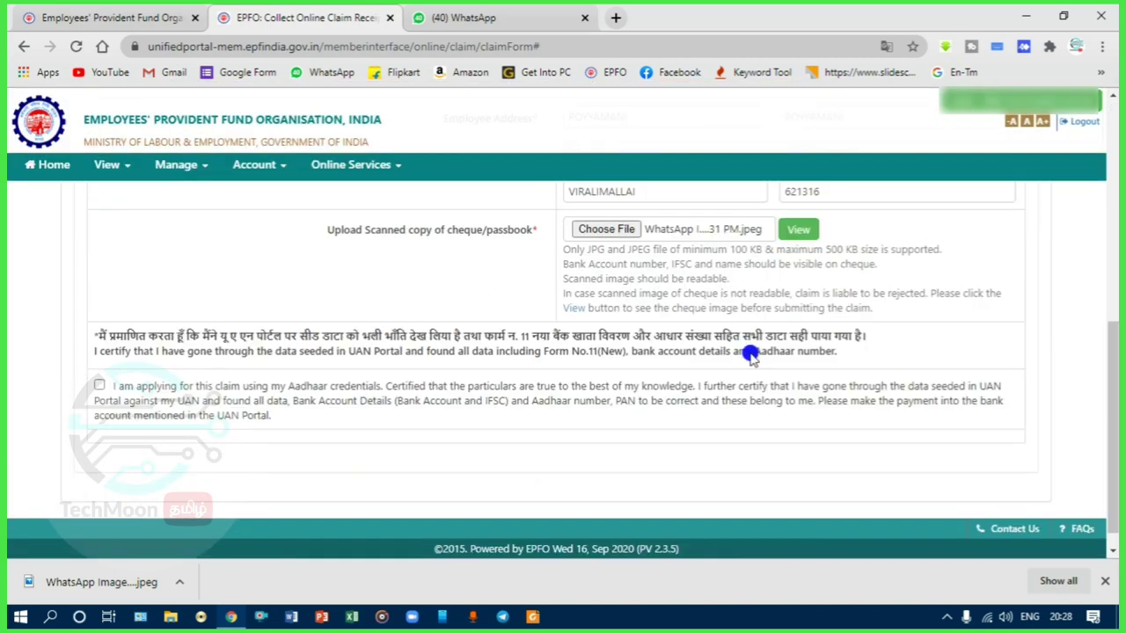
{"action": "scroll", "coordinate": [709, 296], "scroll_direction": "up", "scroll_amount": 1}
{"action": "scroll", "coordinate": [706, 297], "scroll_direction": "down", "scroll_amount": 1}
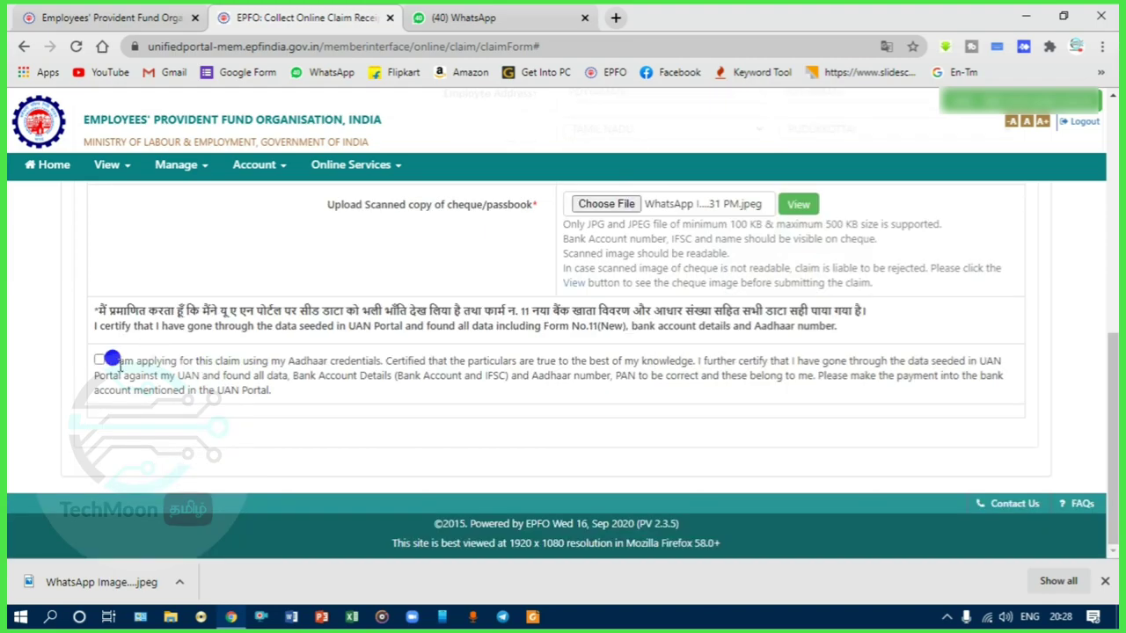
{"action": "left_click", "coordinate": [98, 359]}
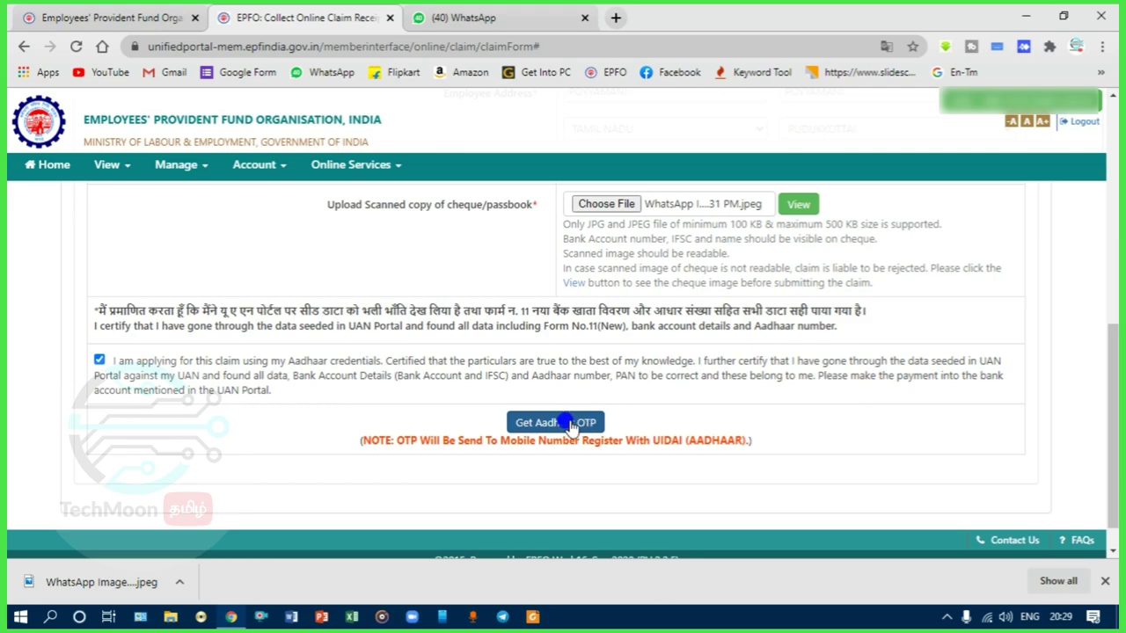
Request the Aadhaar OTP, enter the received code, and validate it to submit the claim
{"action": "left_click", "coordinate": [569, 423]}
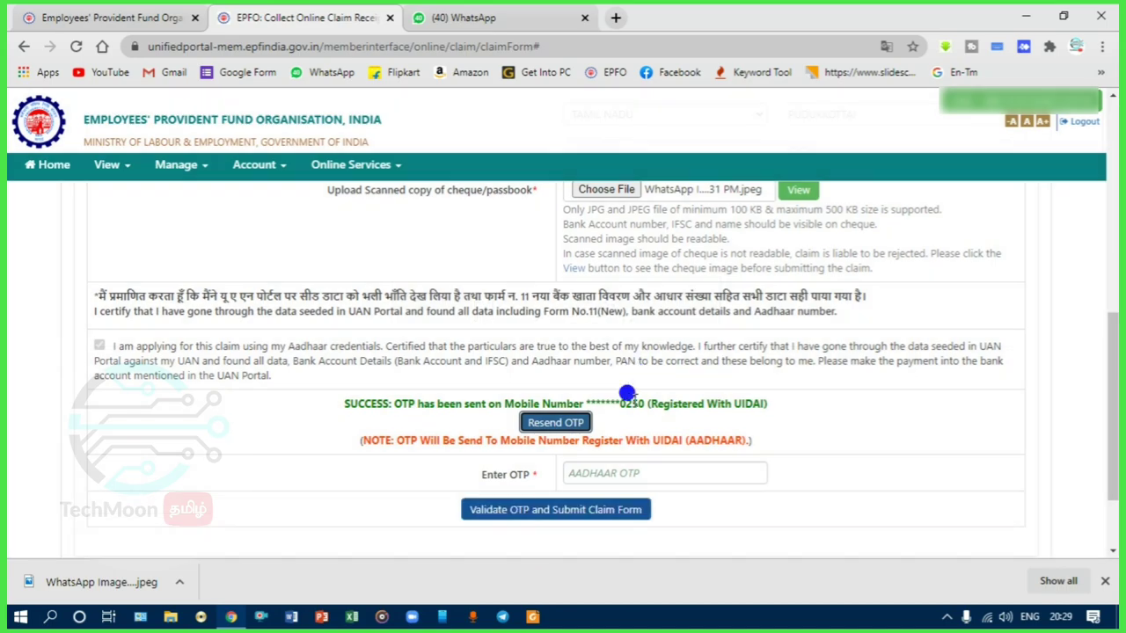
{"action": "left_click", "coordinate": [642, 472]}
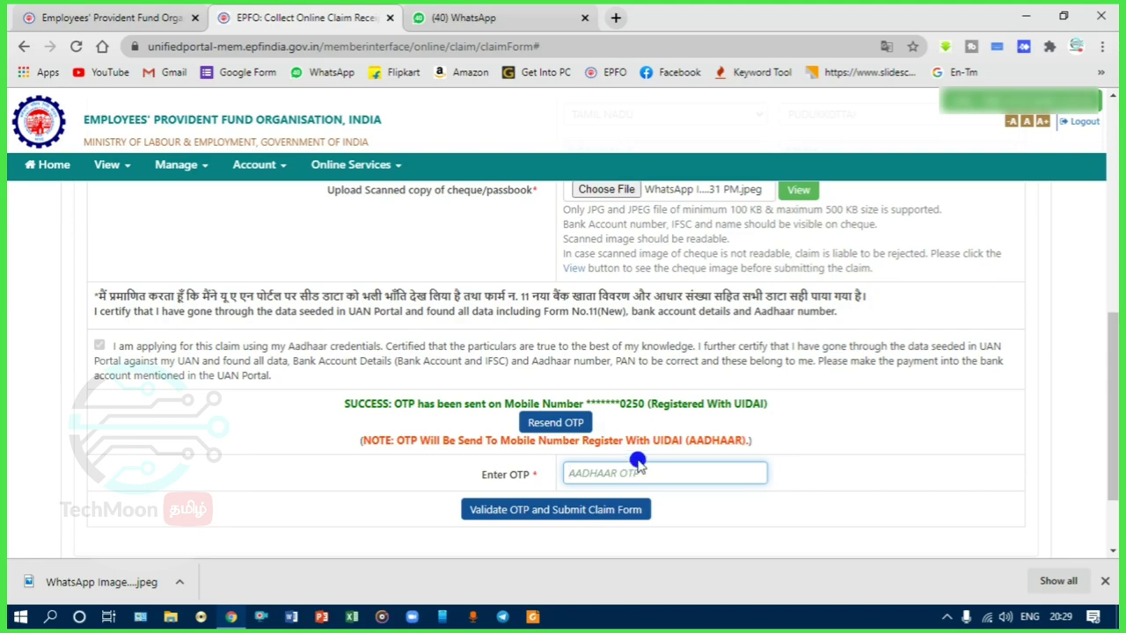
{"action": "left_click", "coordinate": [591, 510]}
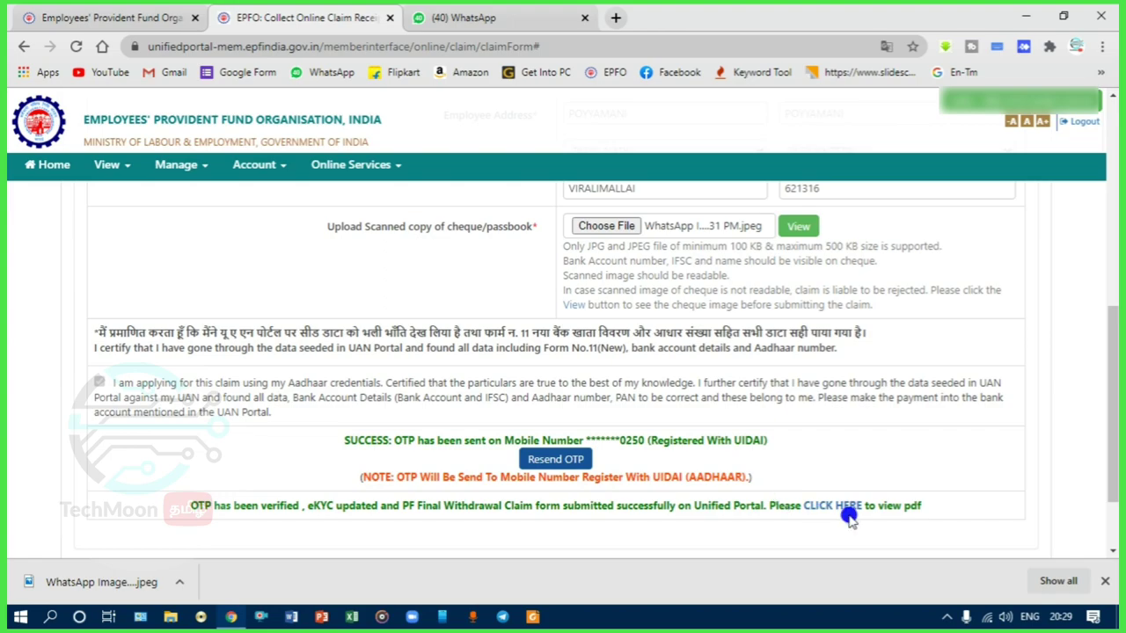
Open the submitted claim PDF and save it to the Desktop as 'pf withdraw 19.pdf'
{"action": "left_click", "coordinate": [825, 506]}
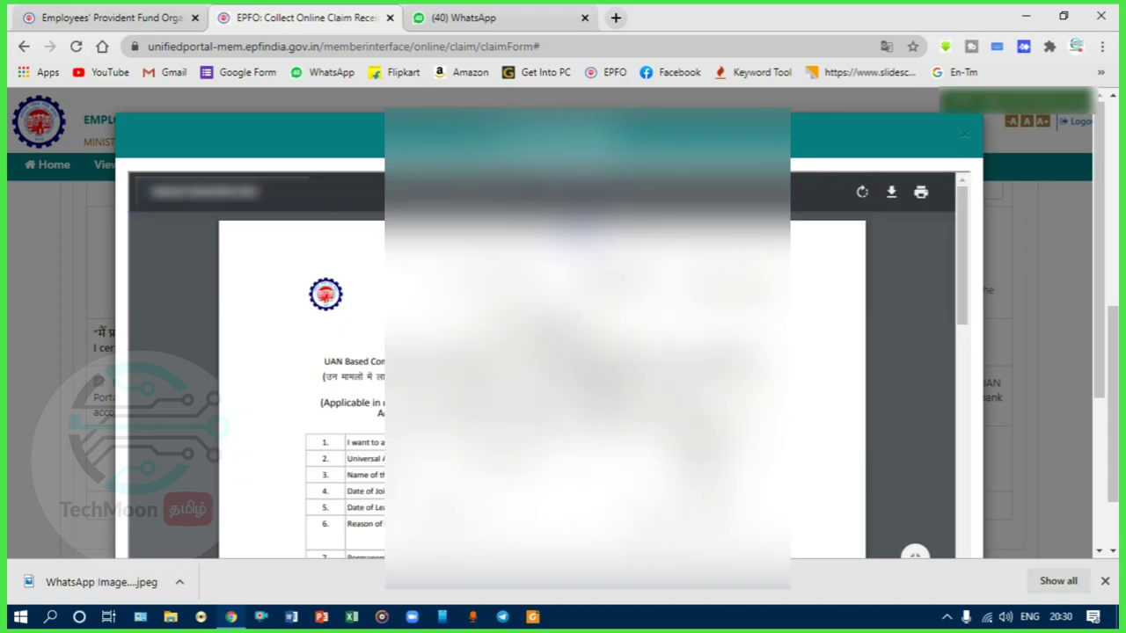
{"action": "scroll", "coordinate": [352, 387], "scroll_direction": "down", "scroll_amount": 4}
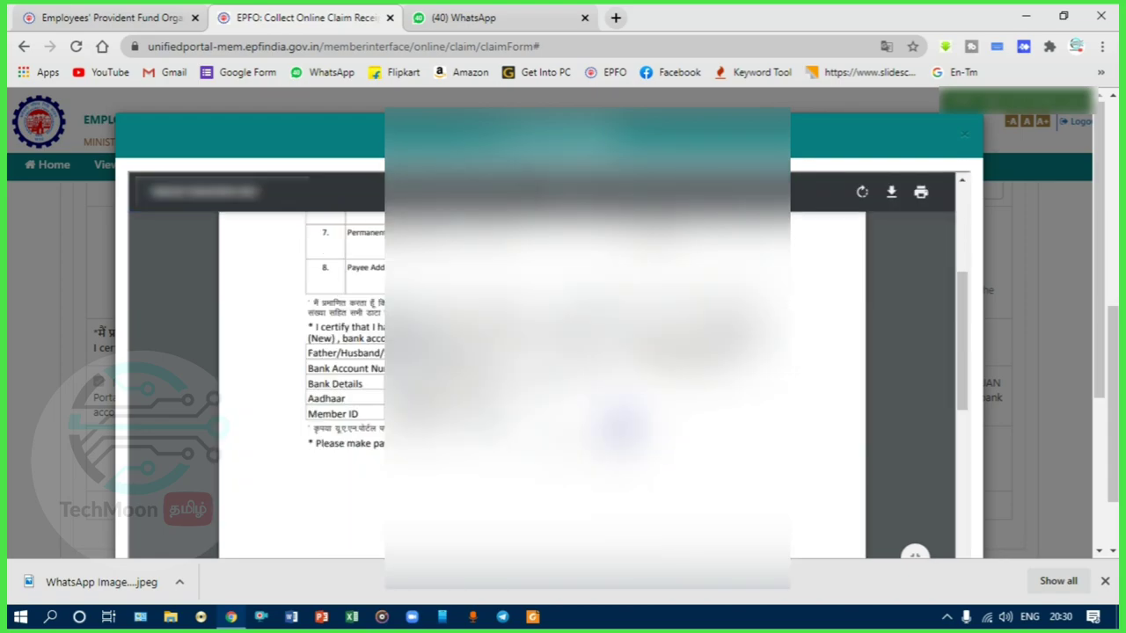
{"action": "scroll", "coordinate": [541, 387], "scroll_direction": "up", "scroll_amount": 3}
{"action": "scroll", "coordinate": [359, 404], "scroll_direction": "down", "scroll_amount": 10}
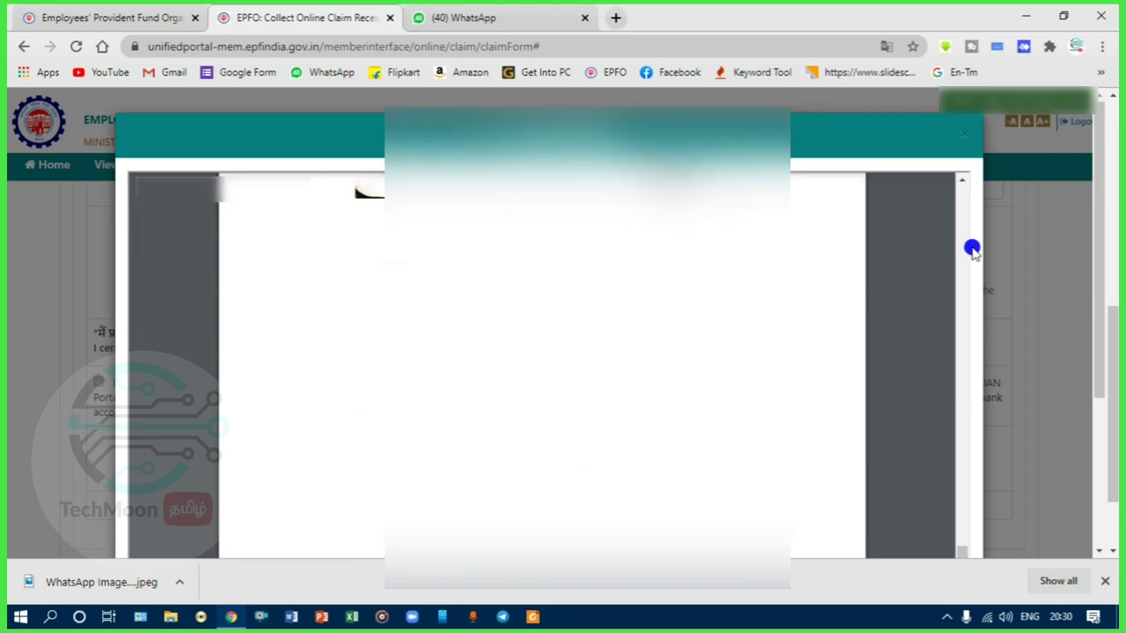
{"action": "mouse_move", "coordinate": [937, 111]}
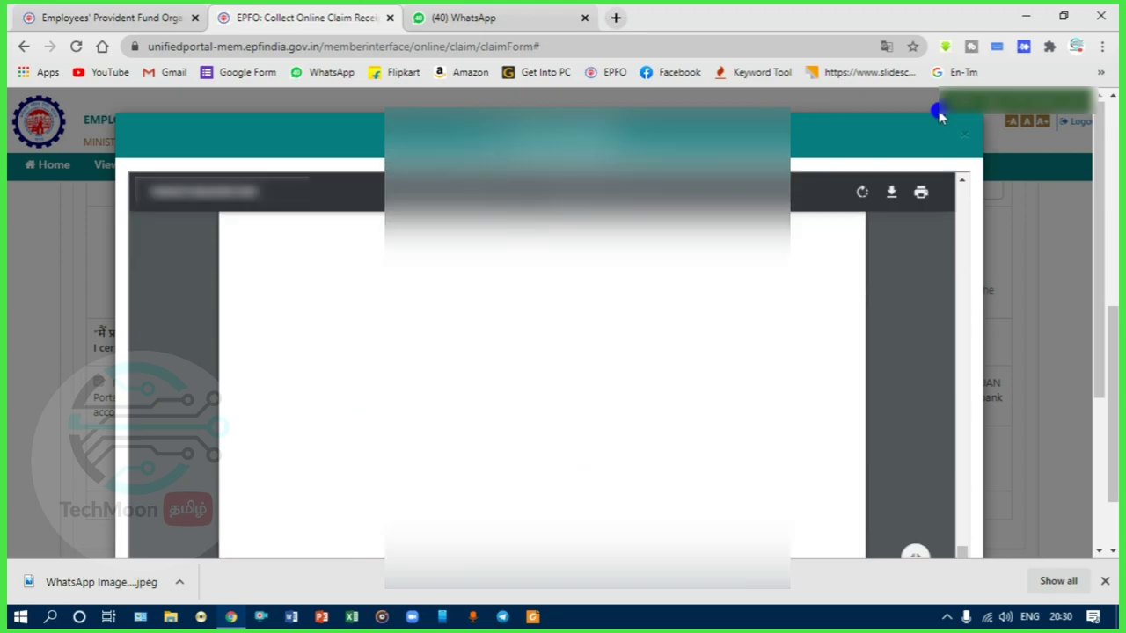
{"action": "left_click", "coordinate": [896, 193]}
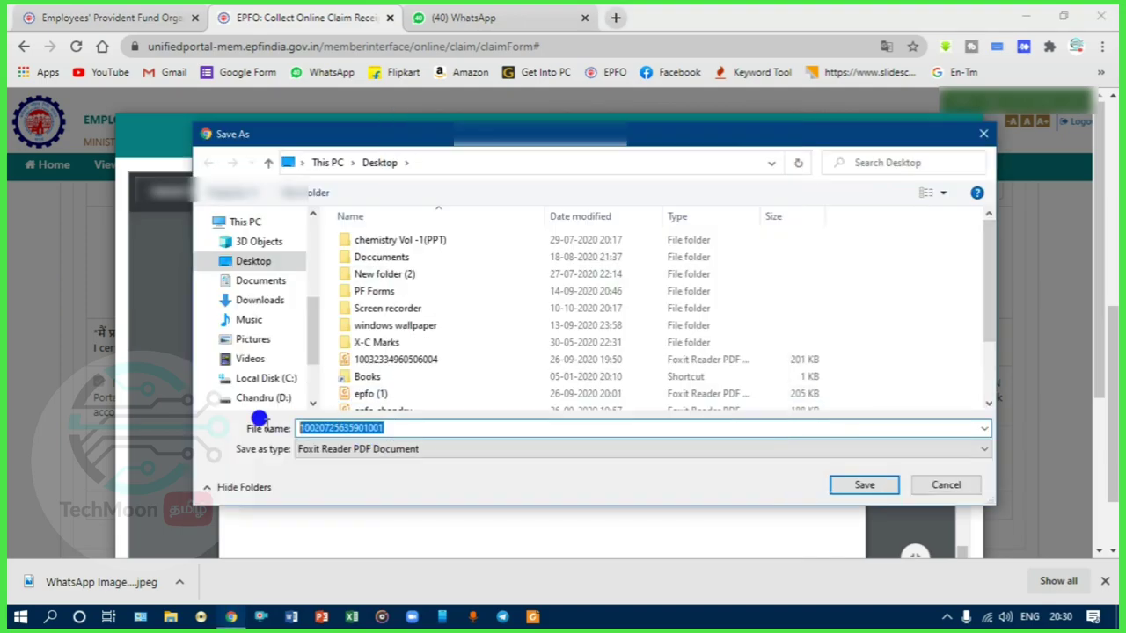
{"action": "key", "text": "BackSpace"}
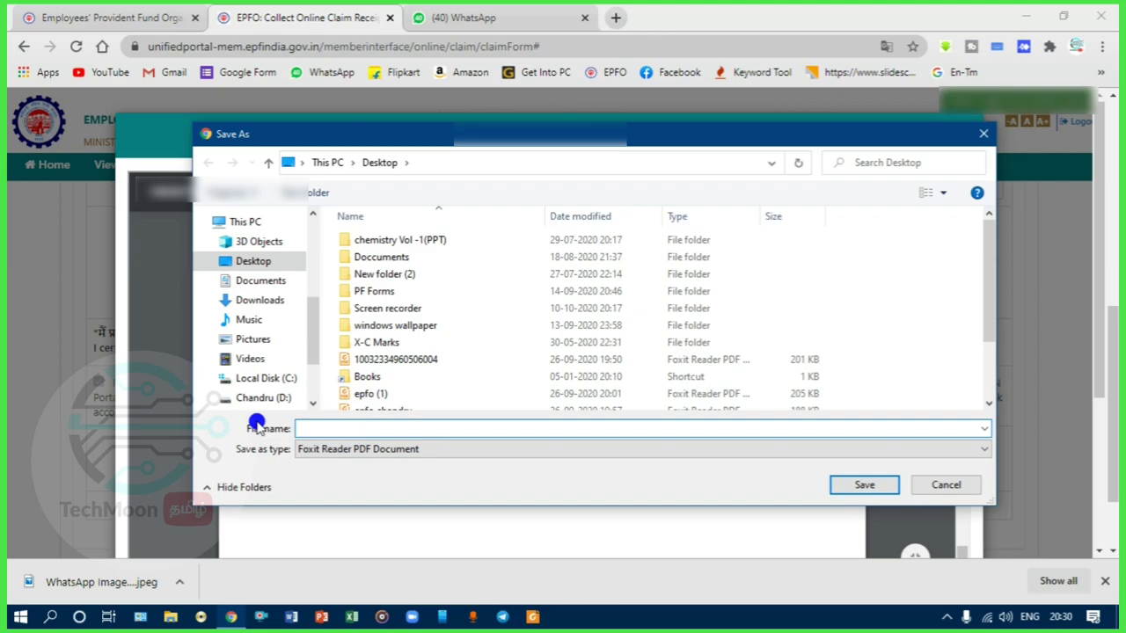
{"action": "type", "text": "pf"}
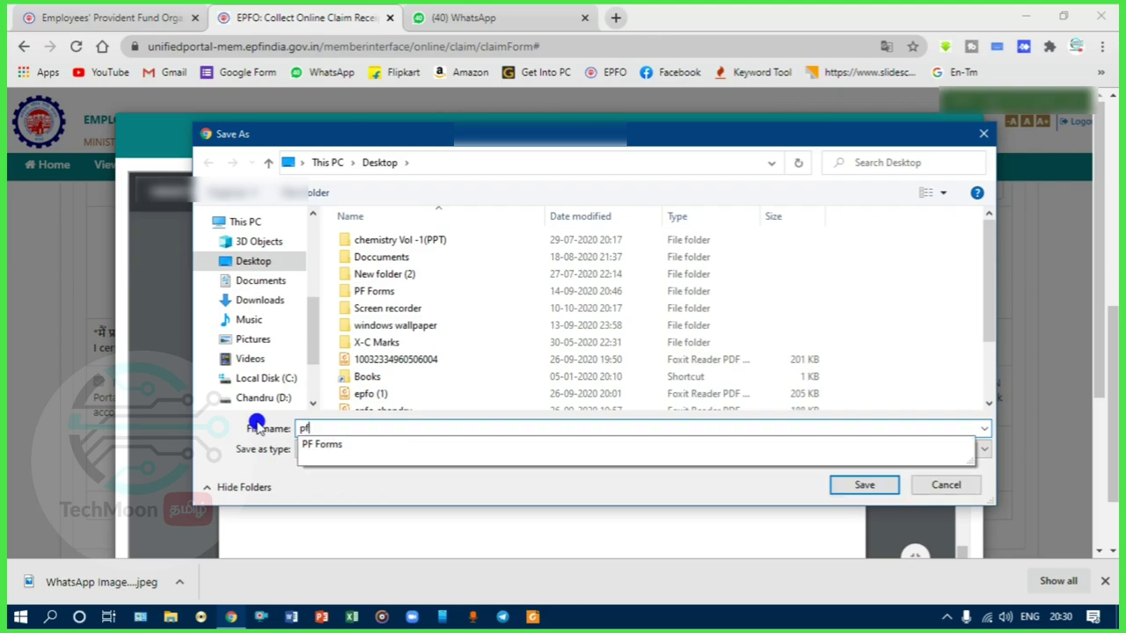
{"action": "type", "text": " w"}
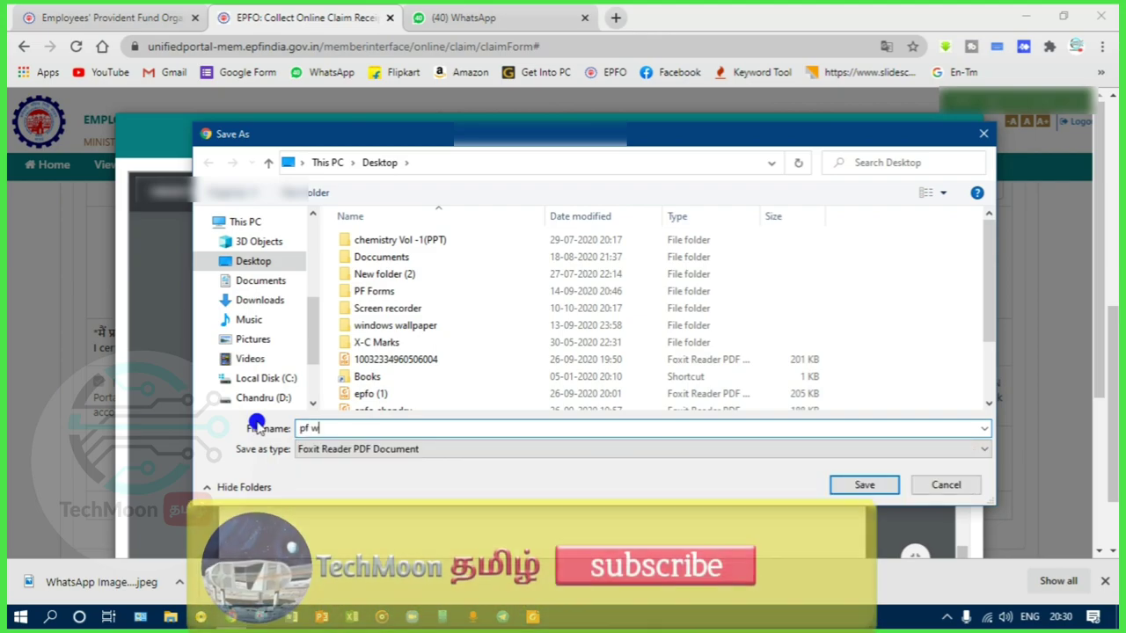
{"action": "type", "text": "ithdraw 19"}
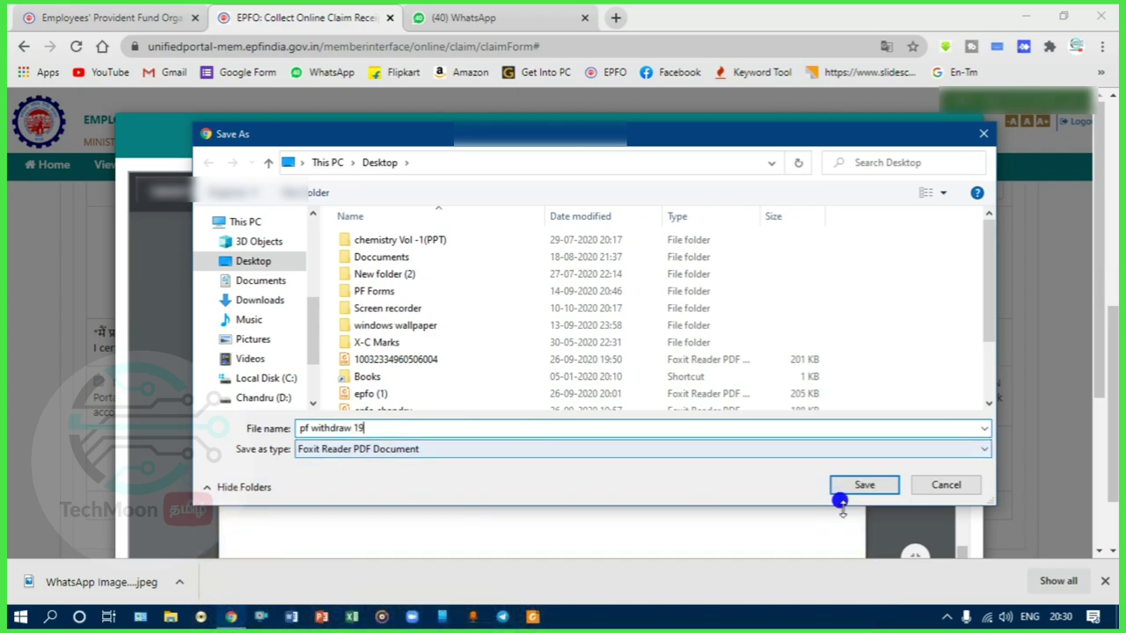
{"action": "left_click", "coordinate": [854, 484]}
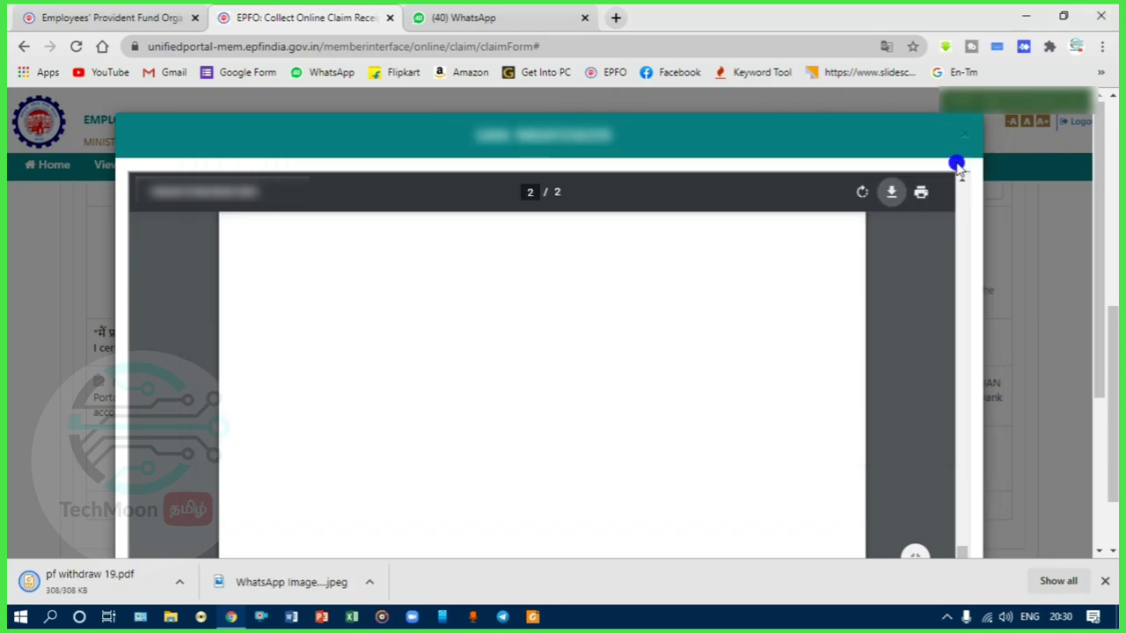
Close the PDF viewer and go to Online Services > Claim (Form-31,19,10C&10D)
{"action": "left_click", "coordinate": [962, 139]}
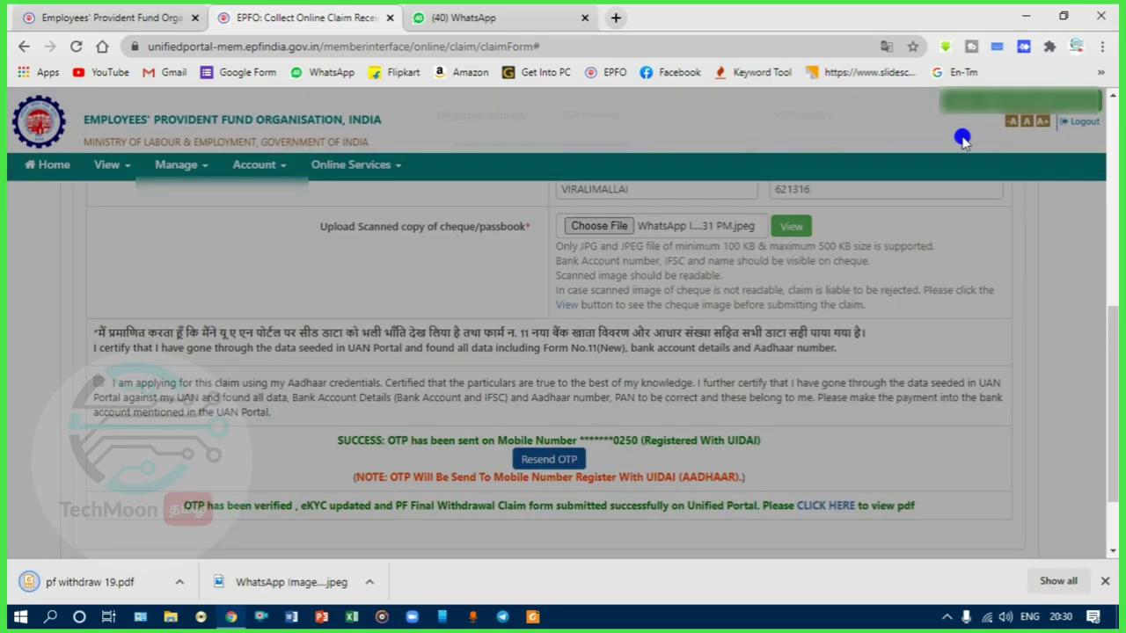
{"action": "scroll", "coordinate": [684, 339], "scroll_direction": "up", "scroll_amount": 10}
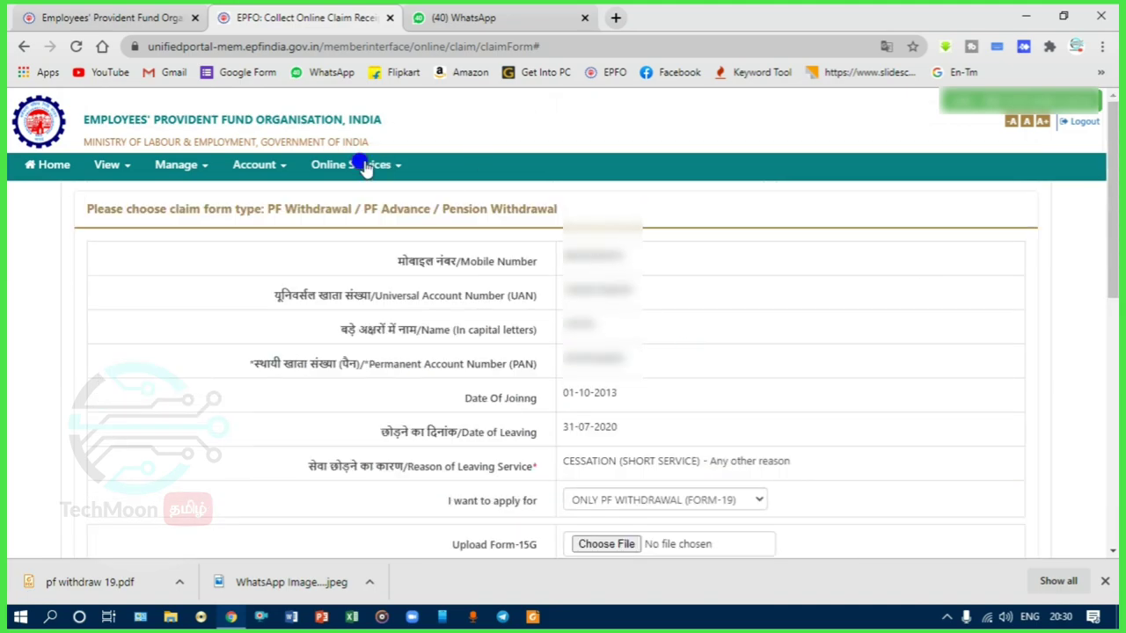
{"action": "left_click", "coordinate": [365, 167]}
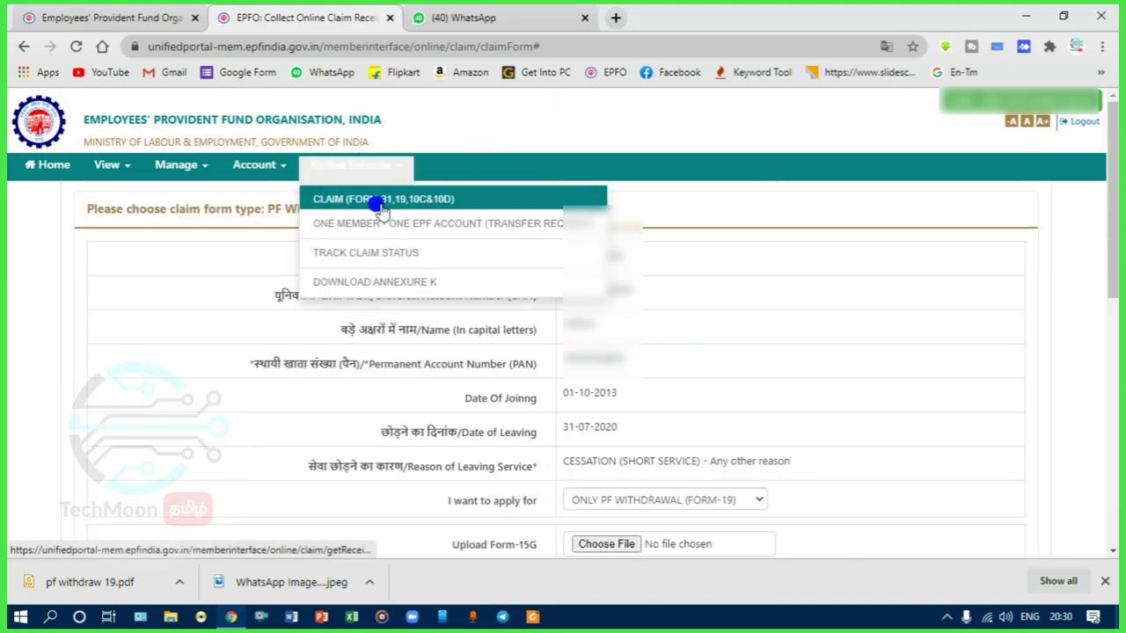
{"action": "left_click", "coordinate": [359, 201]}
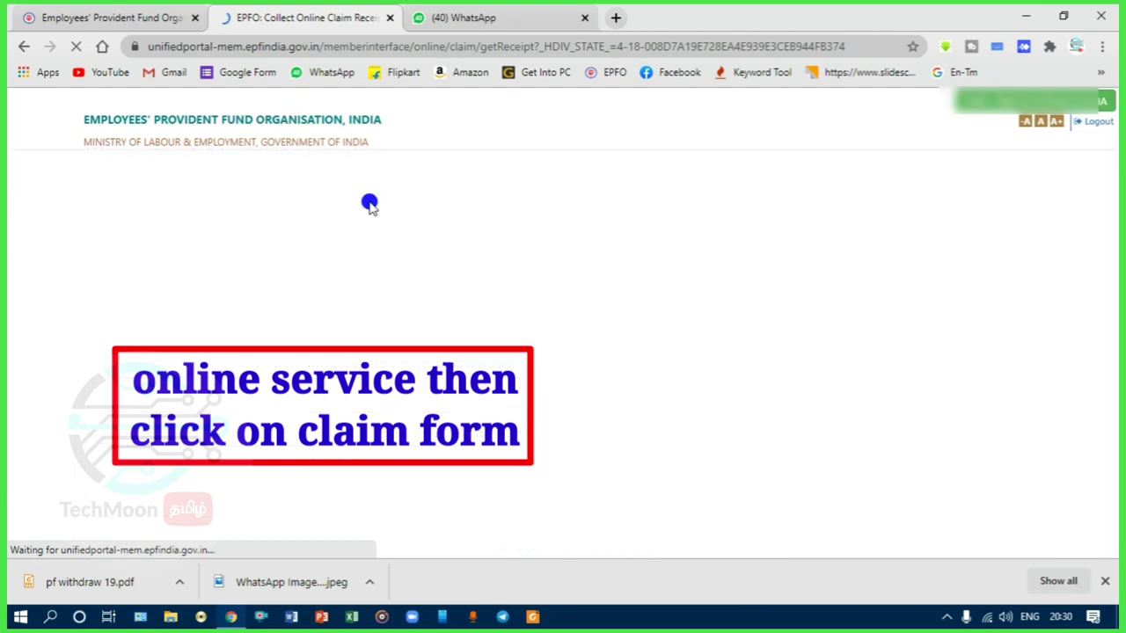
Enter the member's bank account number, verify it, and accept the certificate of undertaking
{"action": "left_click", "coordinate": [423, 412]}
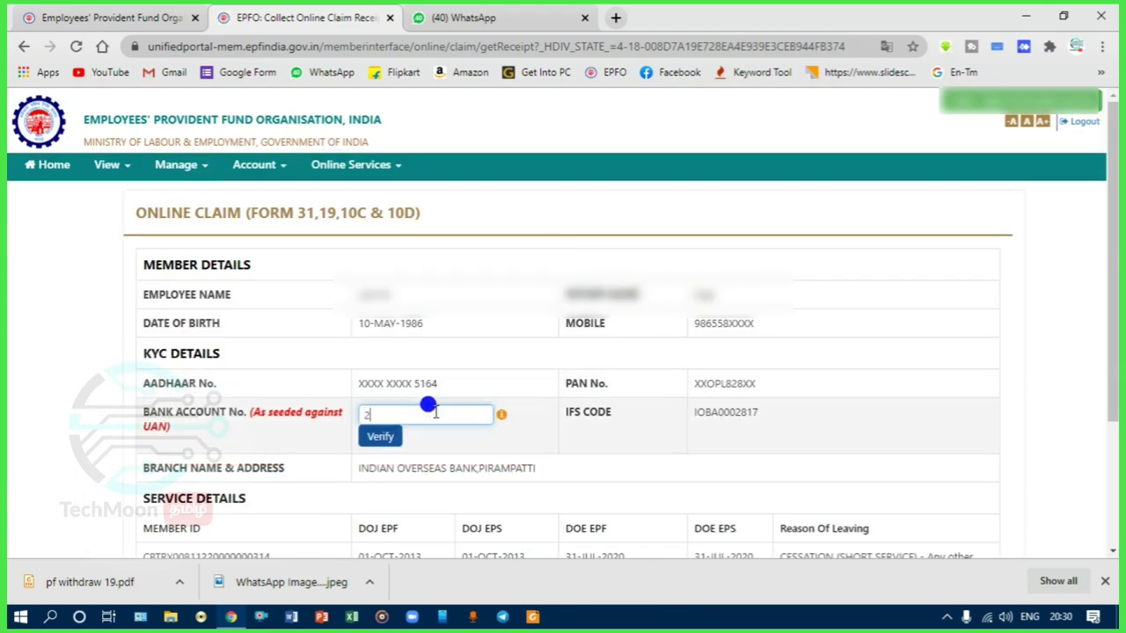
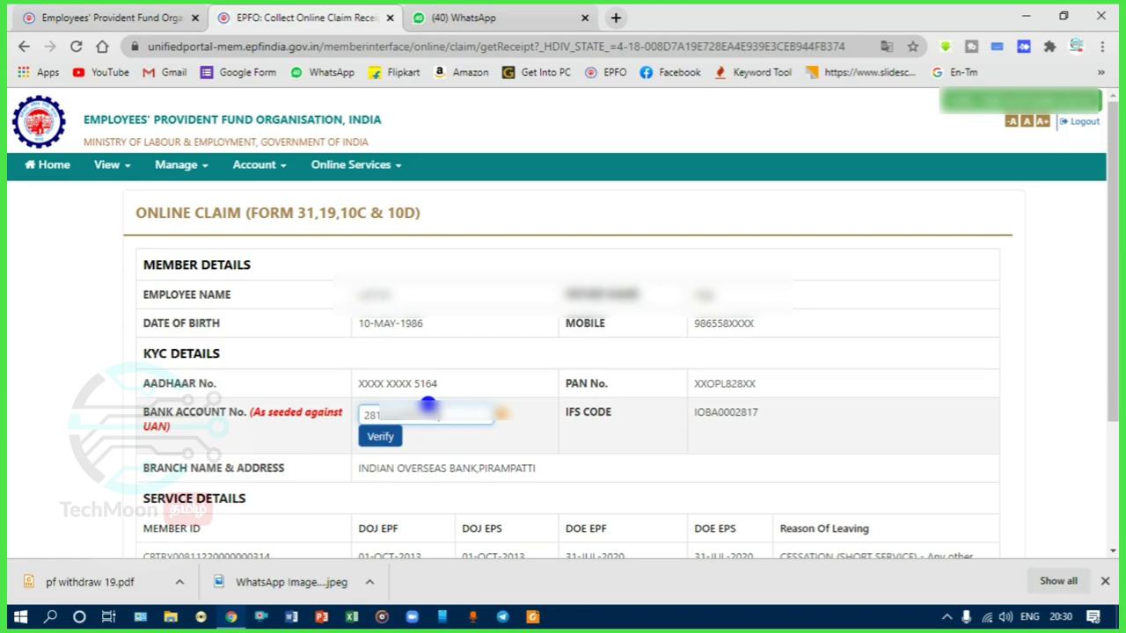
{"action": "left_click", "coordinate": [388, 440]}
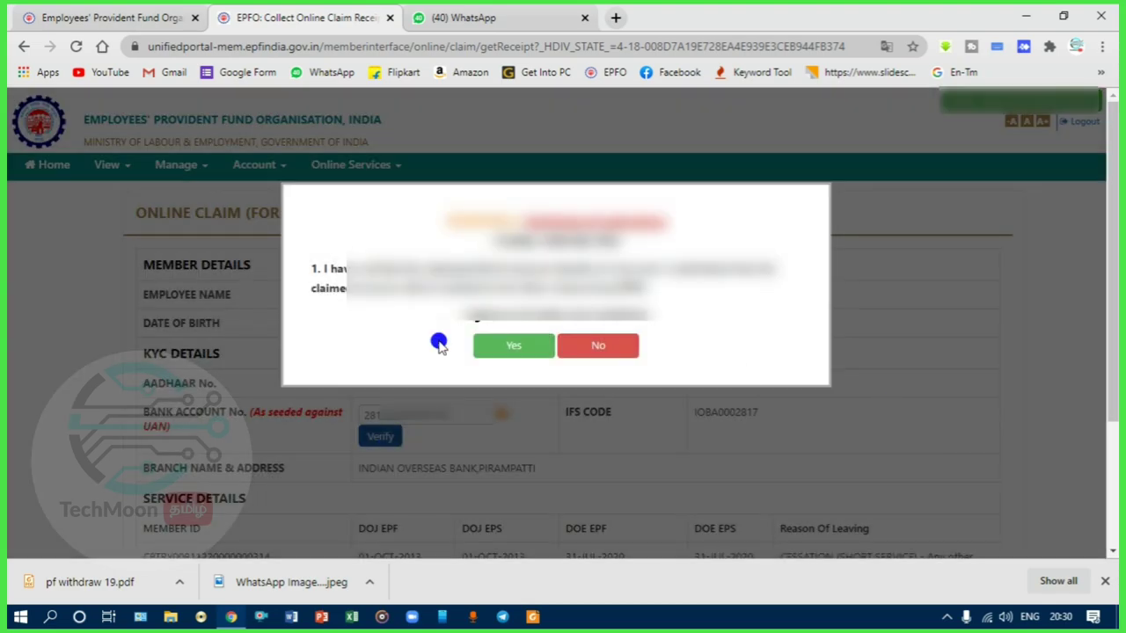
{"action": "left_click", "coordinate": [513, 346]}
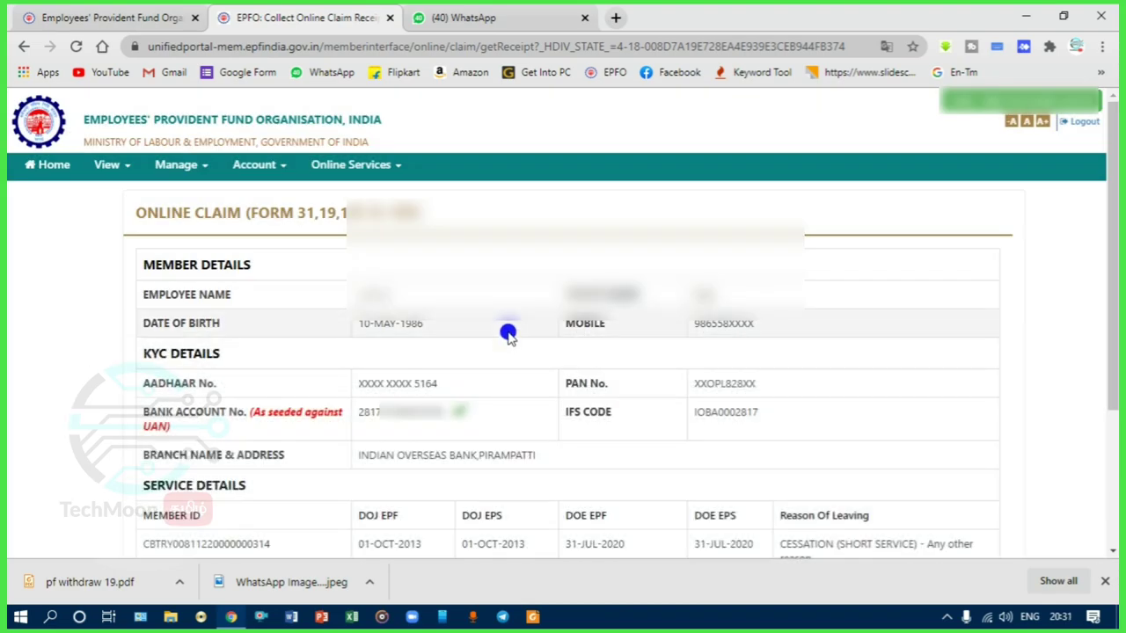
{"action": "scroll", "coordinate": [504, 334], "scroll_direction": "down", "scroll_amount": 3}
Proceed to the online claim and choose ONLY PENSION WITHDRAWAL (FORM-10C) as the claim type
{"action": "left_click", "coordinate": [558, 435]}
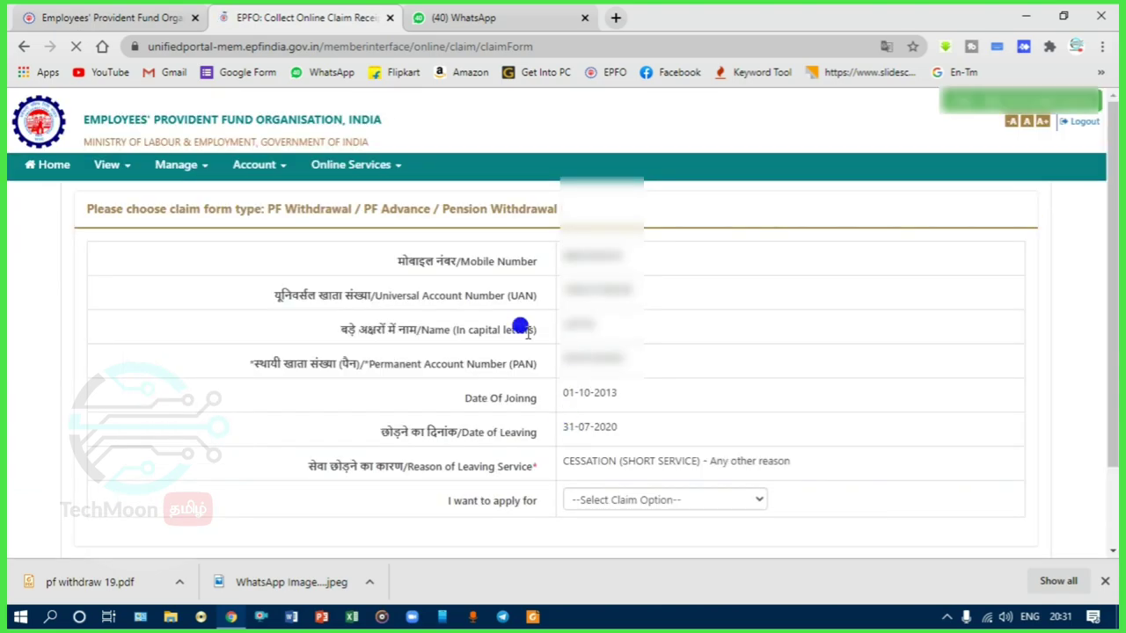
{"action": "scroll", "coordinate": [547, 317], "scroll_direction": "down", "scroll_amount": 2}
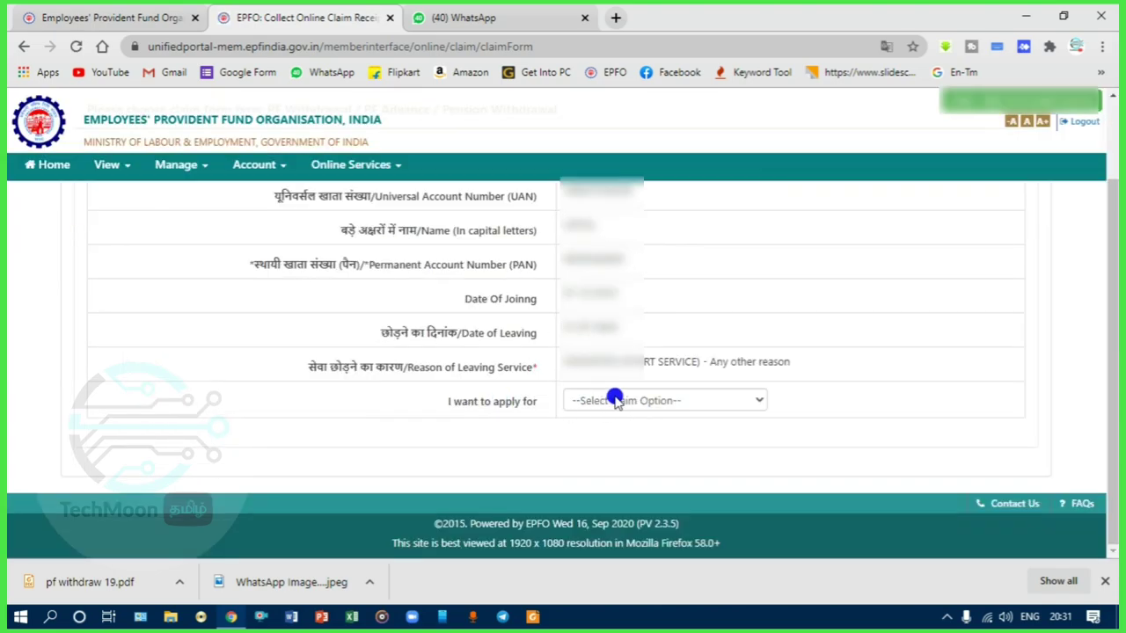
{"action": "left_click", "coordinate": [651, 403]}
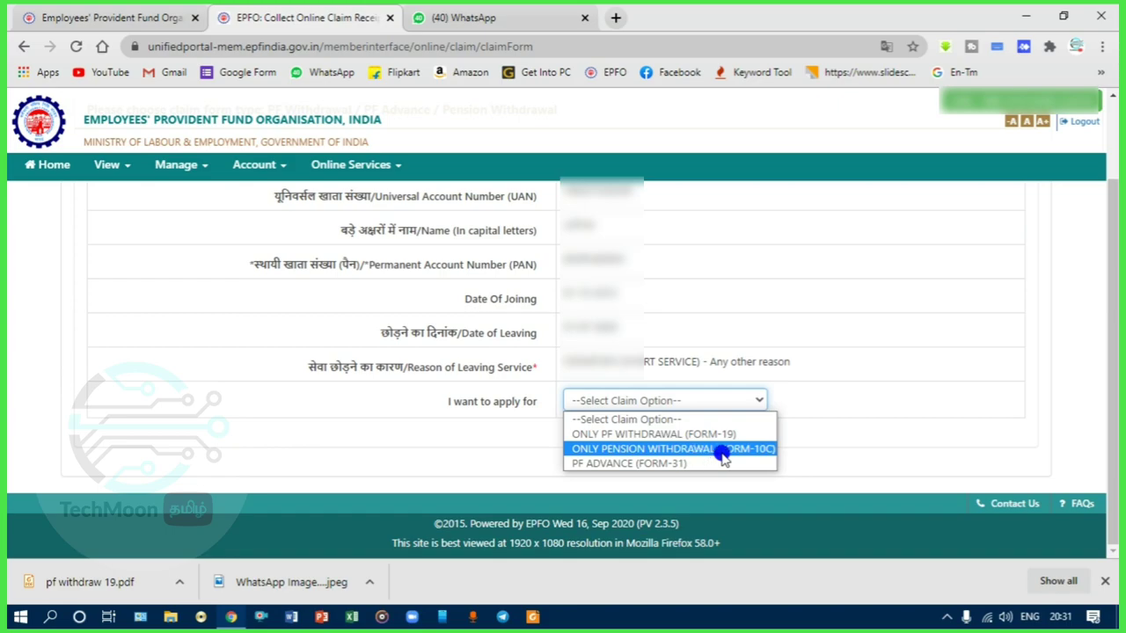
{"action": "left_click", "coordinate": [717, 449]}
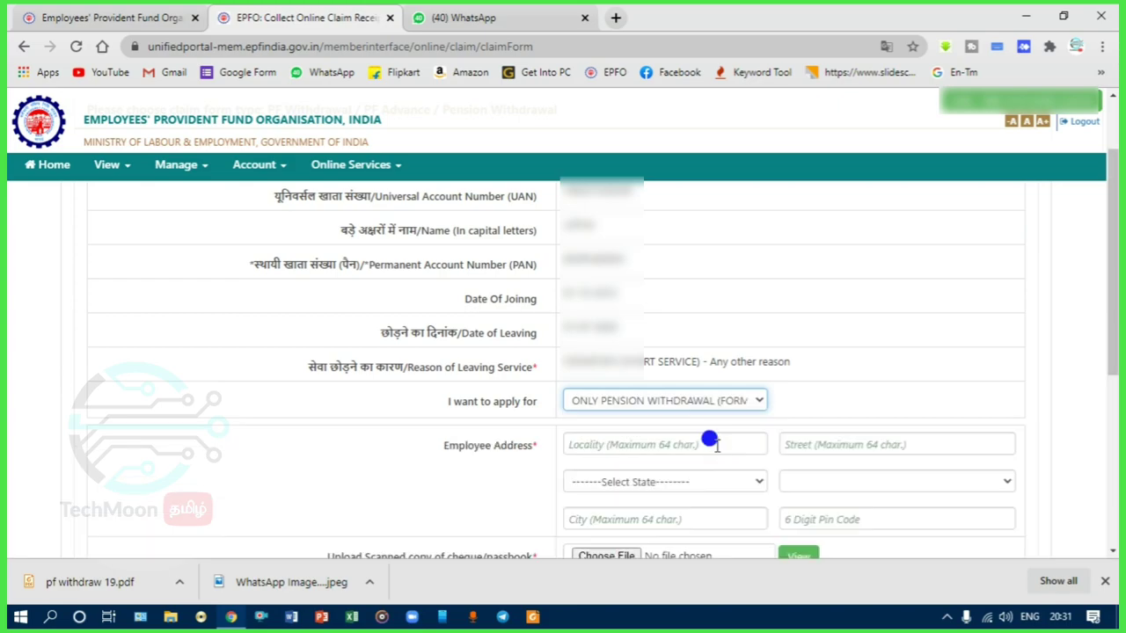
Fill in the employee's locality and street in the address section
{"action": "left_click", "coordinate": [651, 441]}
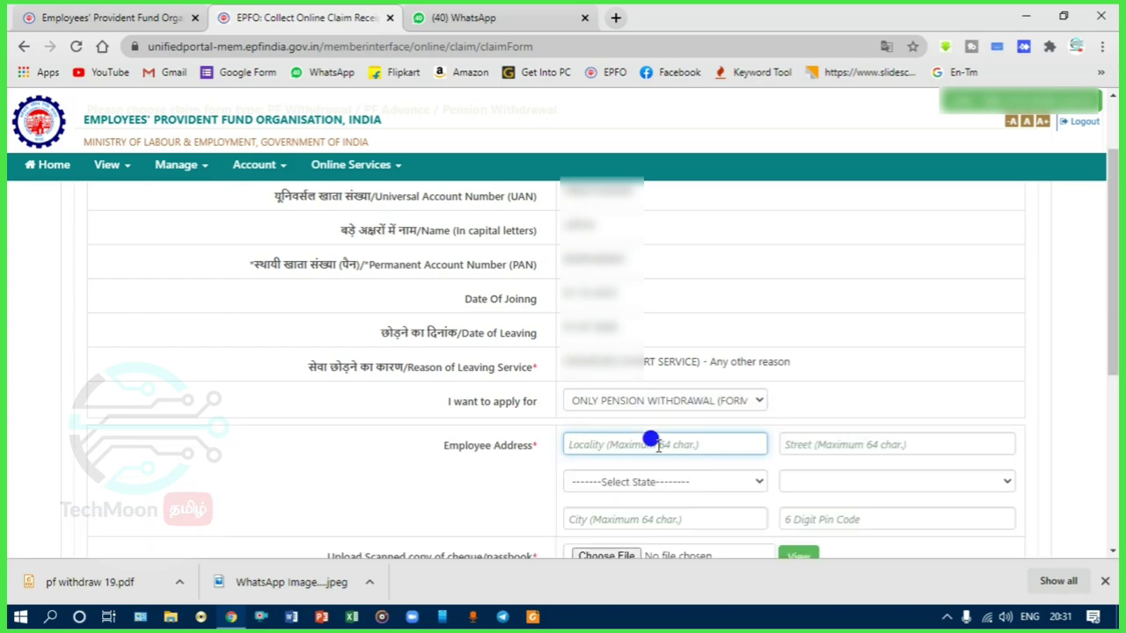
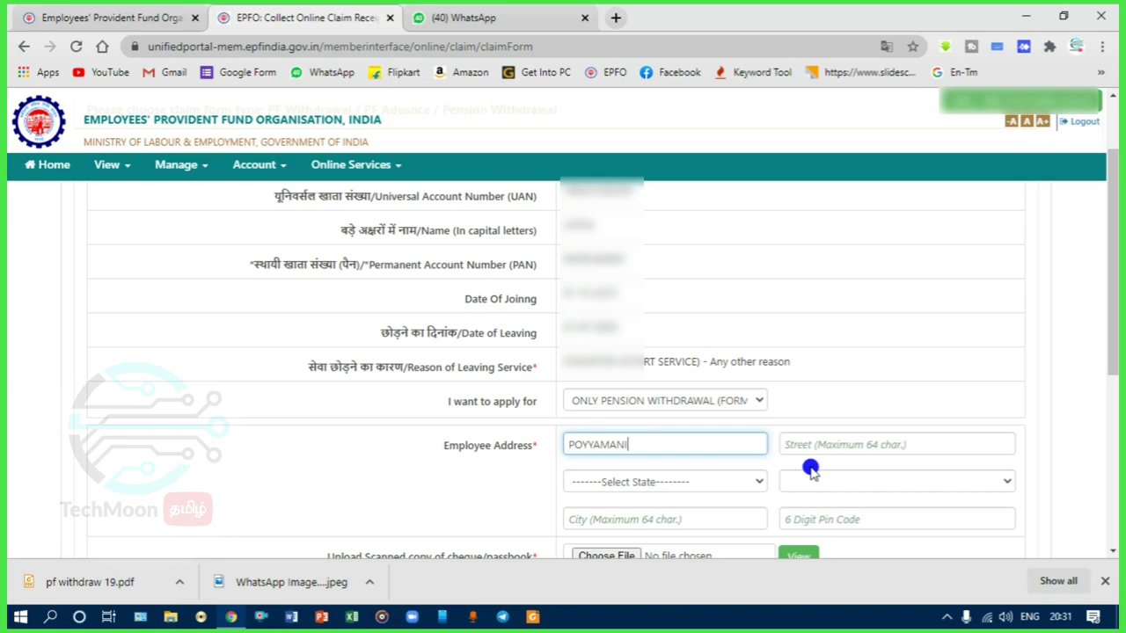
{"action": "left_click", "coordinate": [832, 439]}
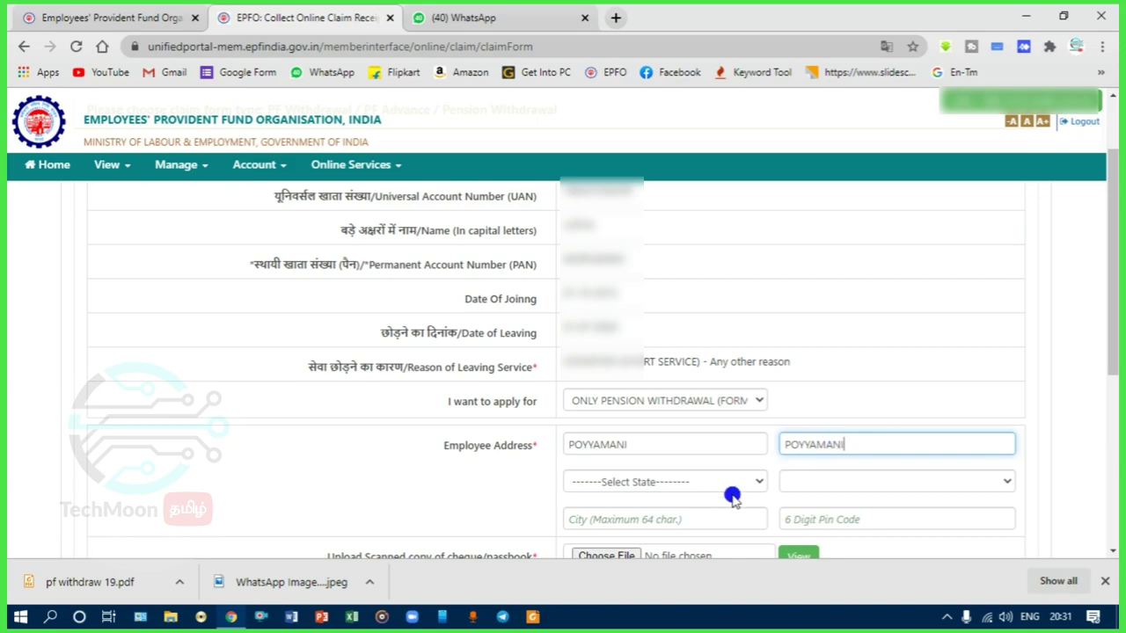
Select the employee's state and district, then enter the city and pin code
{"action": "left_click", "coordinate": [752, 483]}
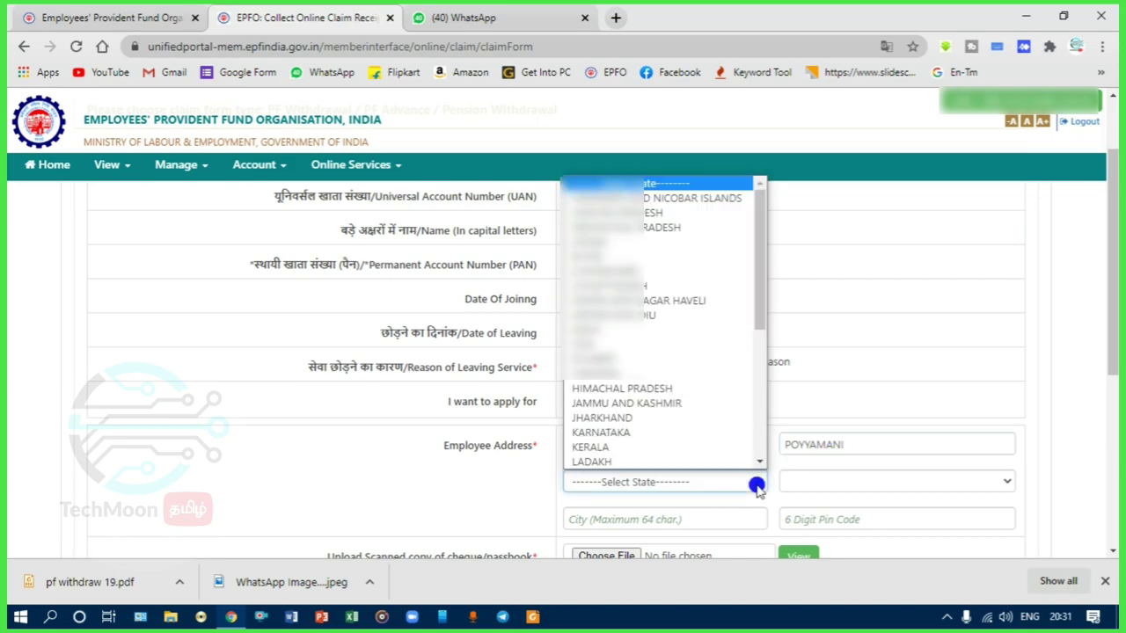
{"action": "scroll", "coordinate": [620, 351], "scroll_direction": "down", "scroll_amount": 5}
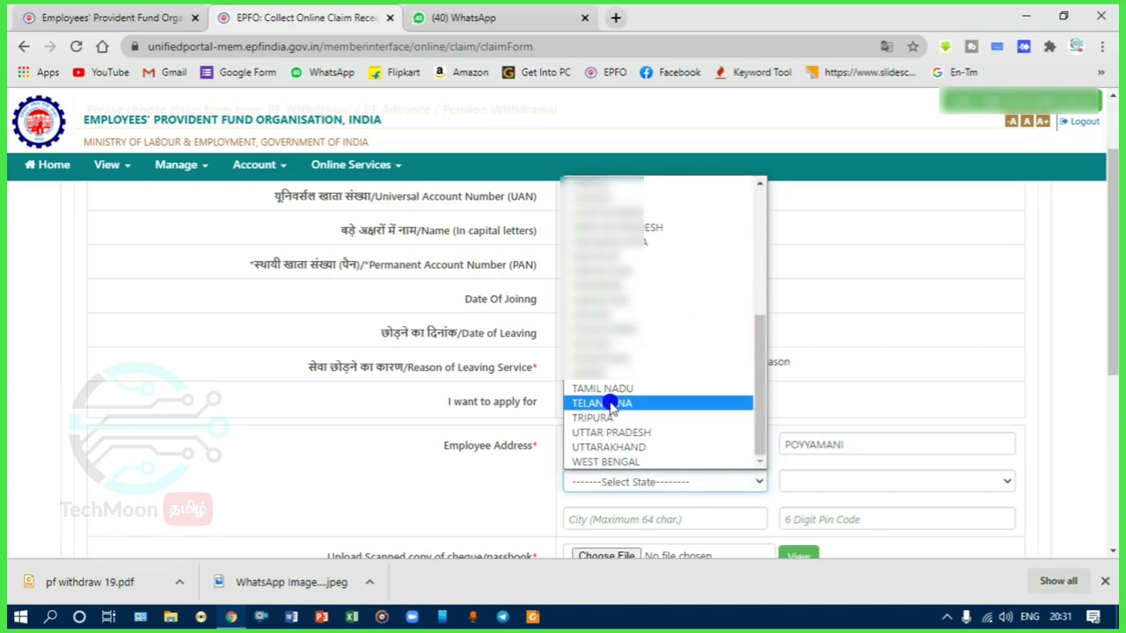
{"action": "left_click", "coordinate": [611, 390]}
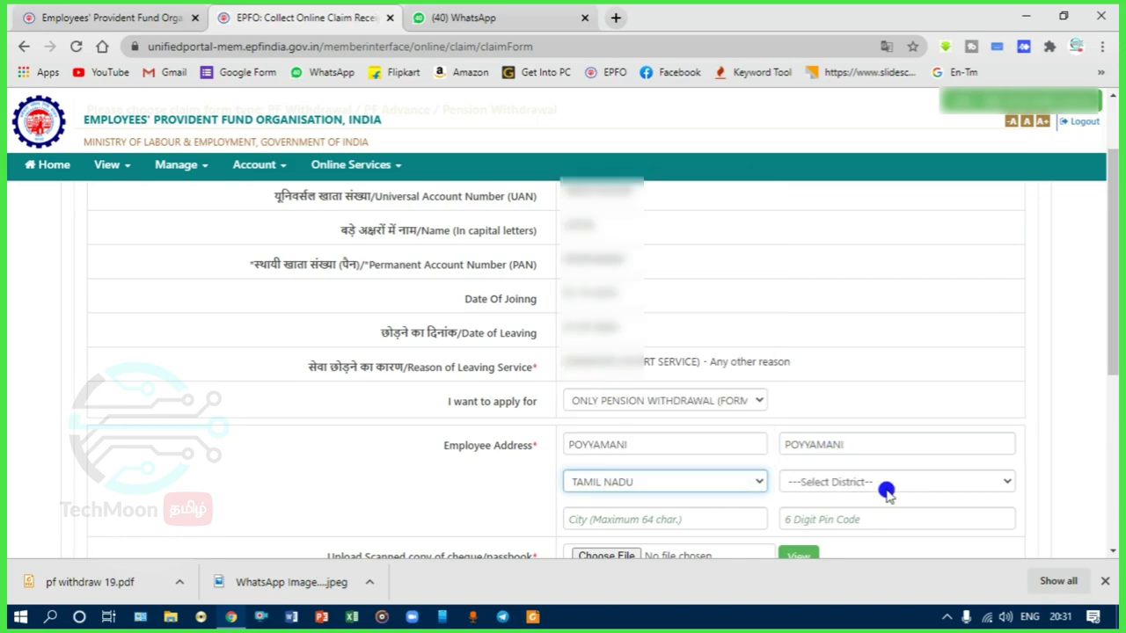
{"action": "left_click", "coordinate": [884, 486]}
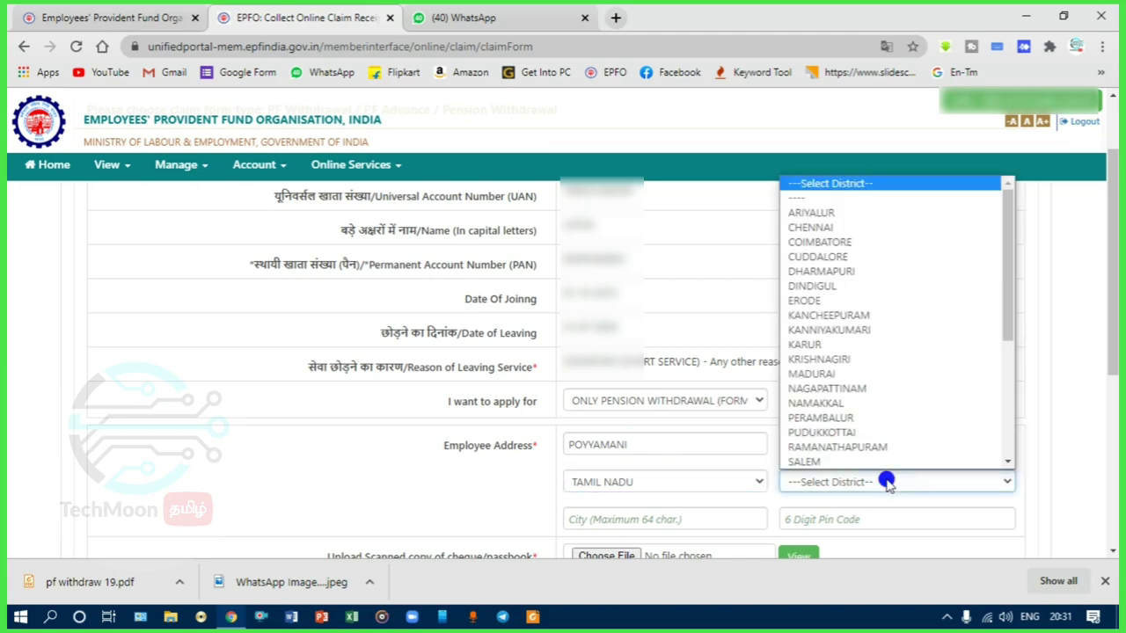
{"action": "left_click", "coordinate": [851, 431]}
{"action": "left_click", "coordinate": [693, 515]}
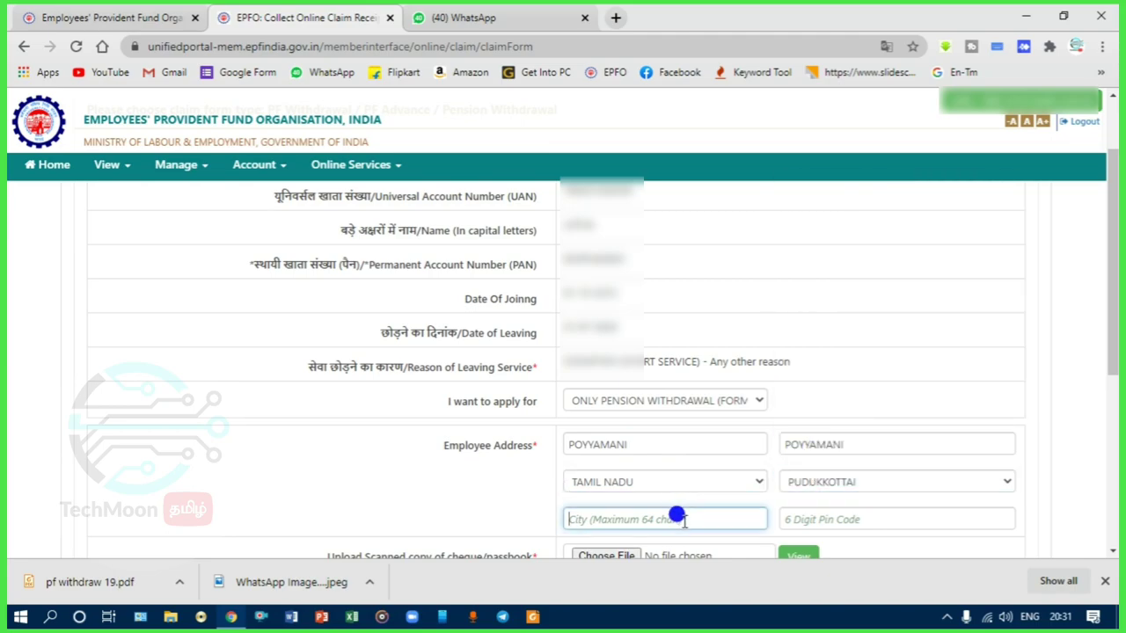
{"action": "type", "text": "VIRALIMALAI"}
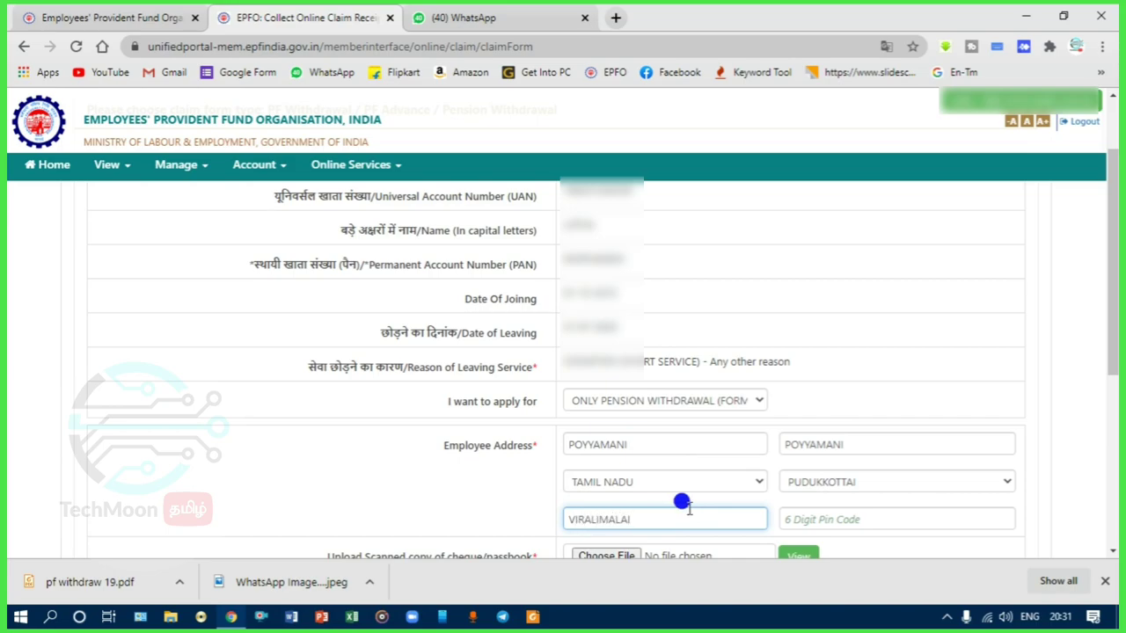
{"action": "left_click", "coordinate": [836, 522]}
{"action": "type", "text": "621316"}
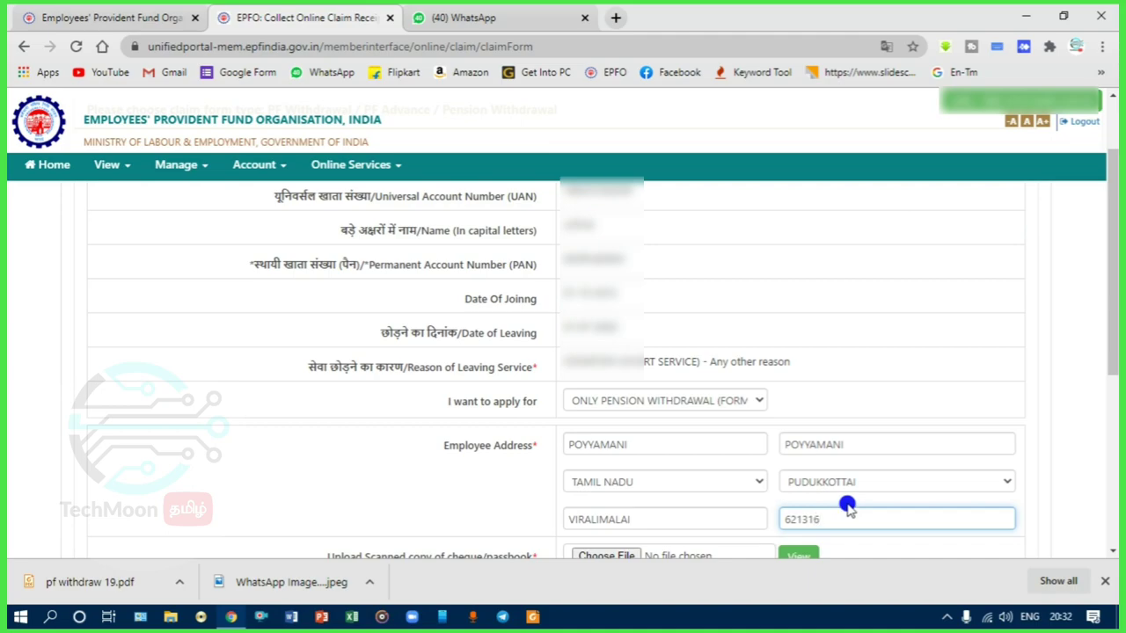
{"action": "scroll", "coordinate": [847, 503], "scroll_direction": "down", "scroll_amount": 3}
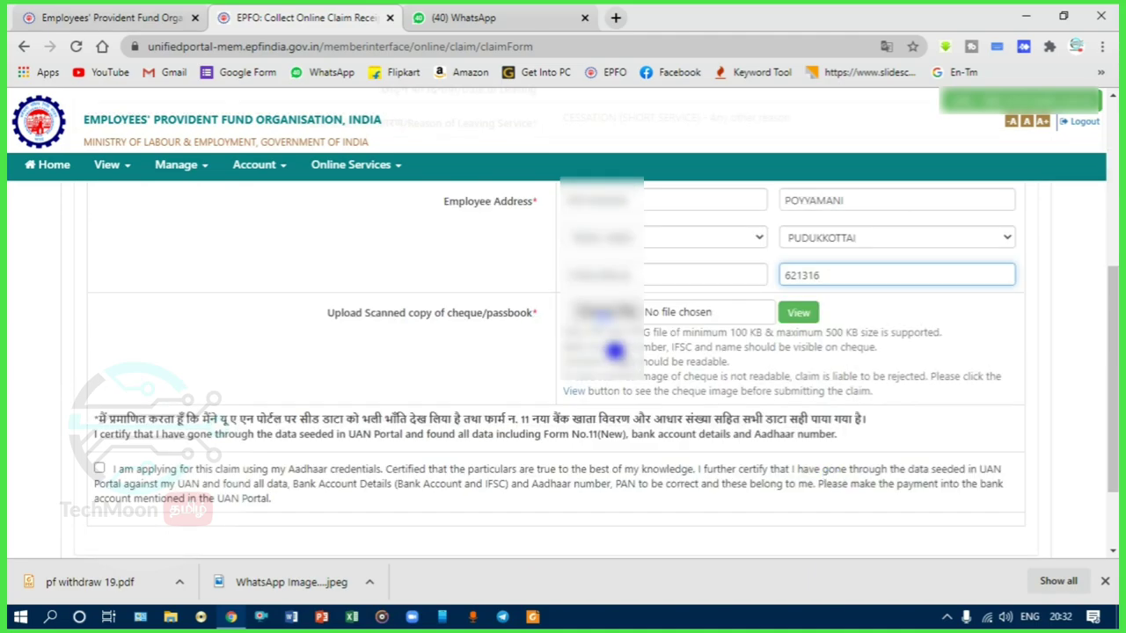
Upload 'WhatsApp Image 2020-10-10 at 8.16.31 PM' from Downloads as the scanned cheque copy
{"action": "left_click", "coordinate": [624, 316]}
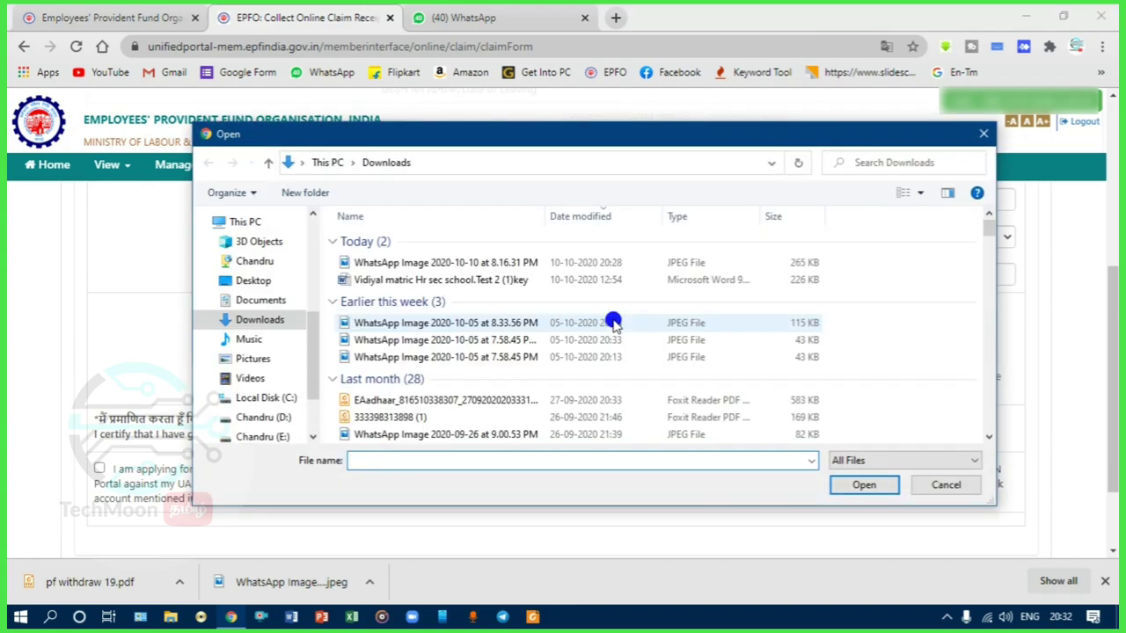
{"action": "left_click", "coordinate": [425, 262]}
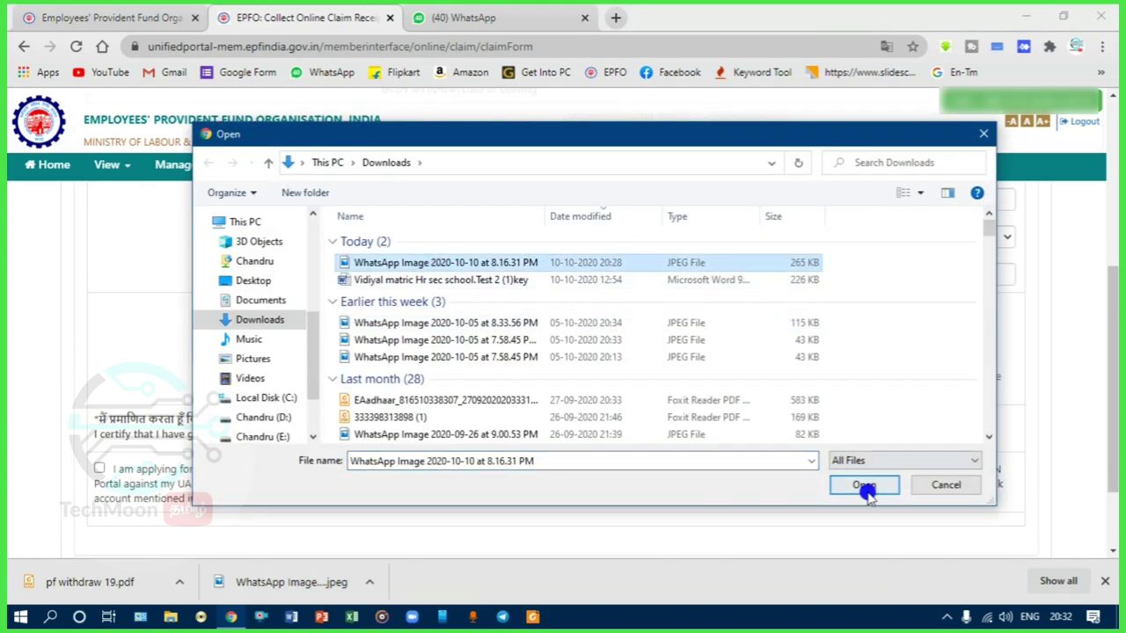
{"action": "left_click", "coordinate": [865, 486]}
Preview the uploaded cheque image, close it, and tick the Aadhaar claim certification
{"action": "left_click", "coordinate": [798, 312]}
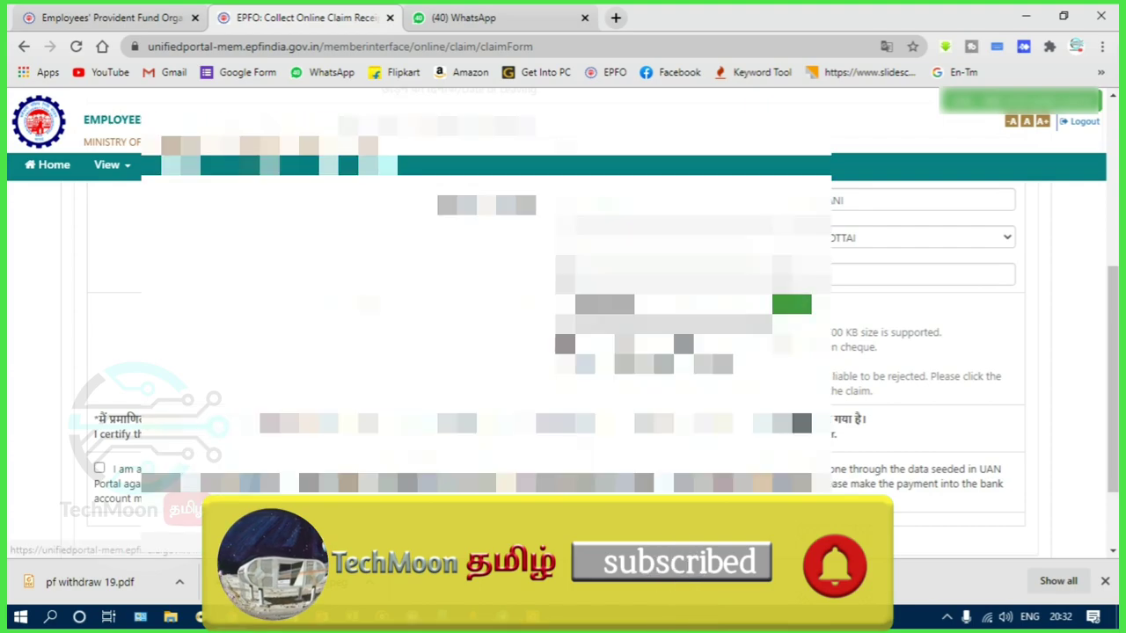
{"action": "scroll", "coordinate": [859, 167], "scroll_direction": "down", "scroll_amount": 4}
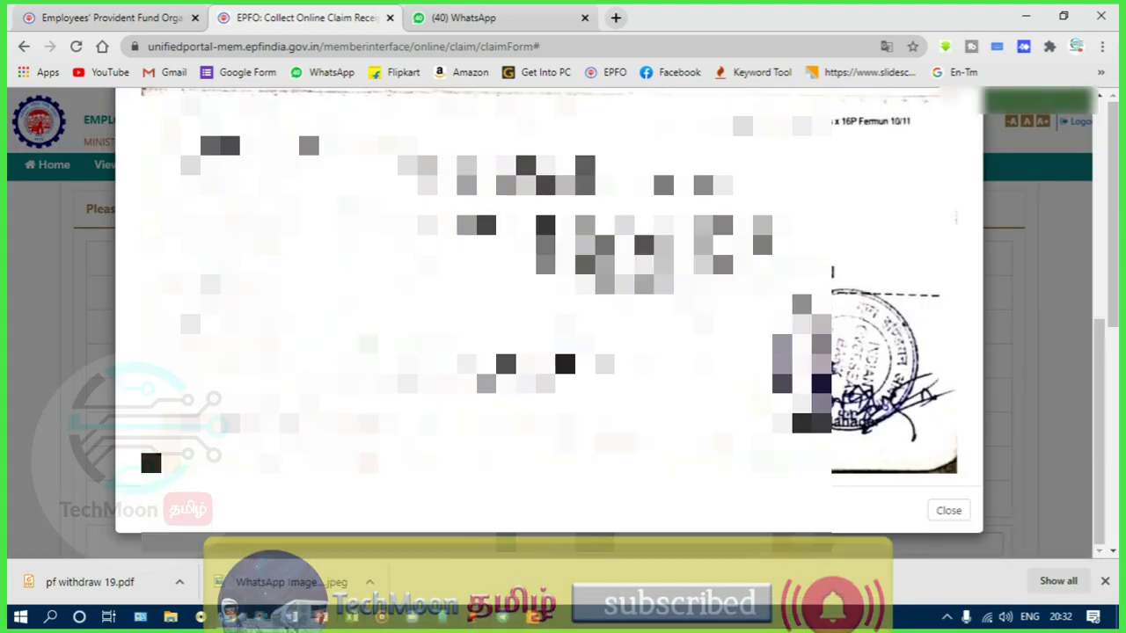
{"action": "scroll", "coordinate": [925, 175], "scroll_direction": "up", "scroll_amount": 2}
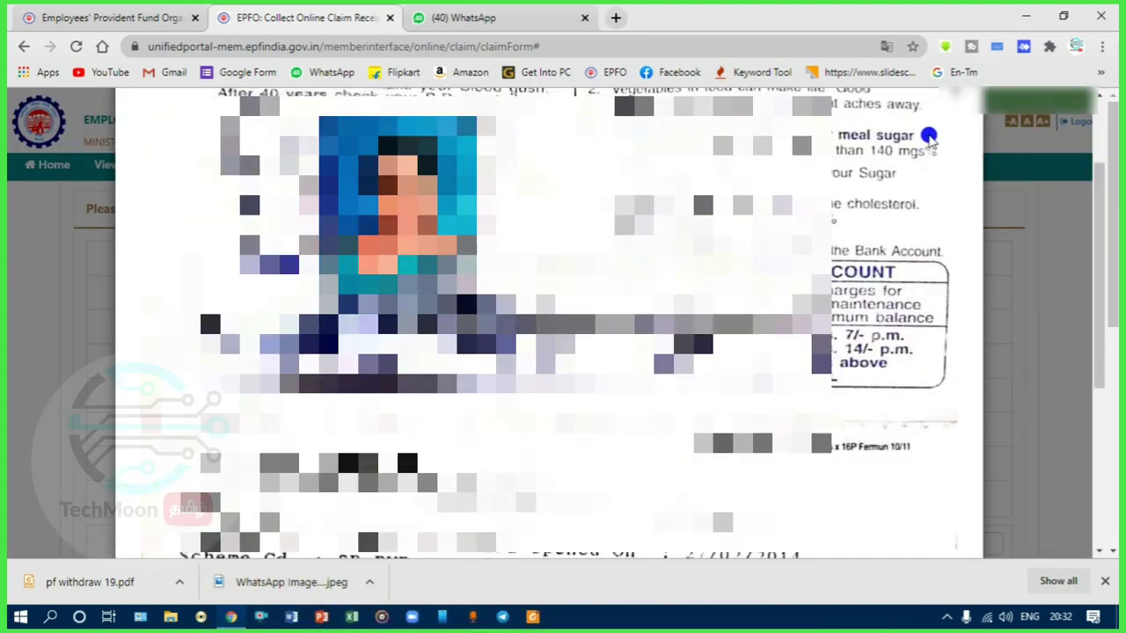
{"action": "scroll", "coordinate": [935, 132], "scroll_direction": "up", "scroll_amount": 2}
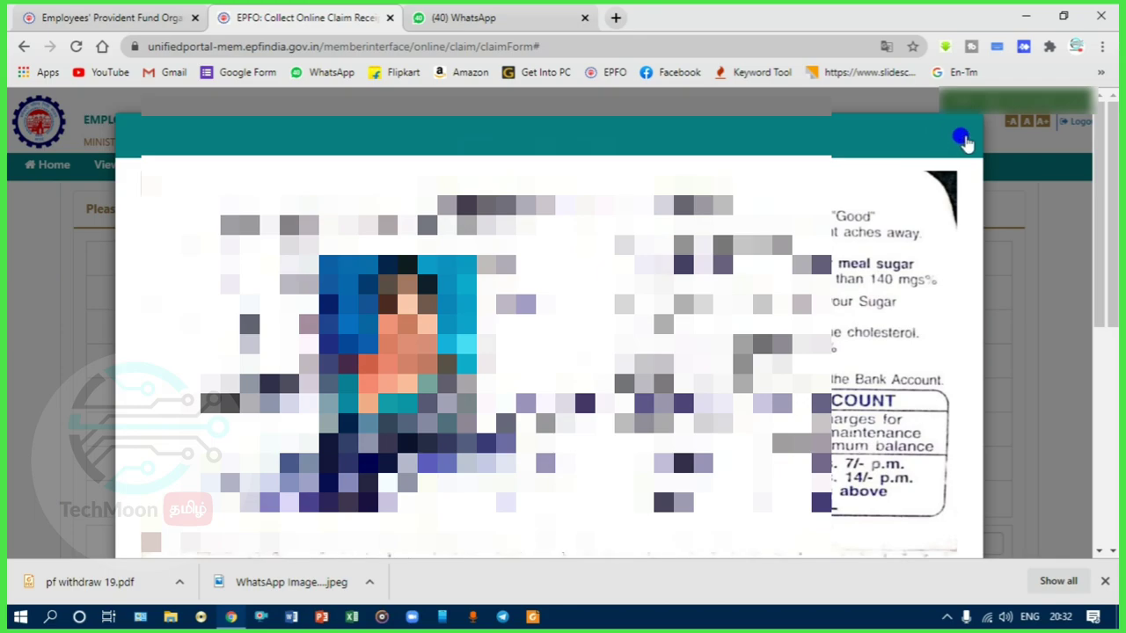
{"action": "left_click", "coordinate": [963, 137]}
{"action": "scroll", "coordinate": [751, 325], "scroll_direction": "down", "scroll_amount": 5}
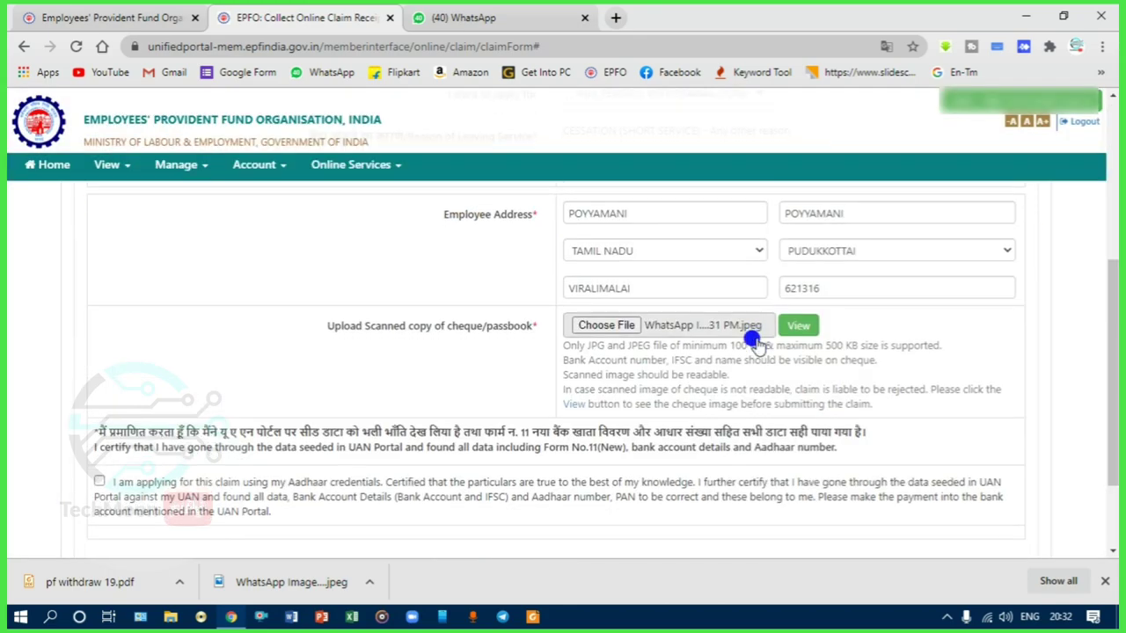
{"action": "left_click", "coordinate": [98, 405]}
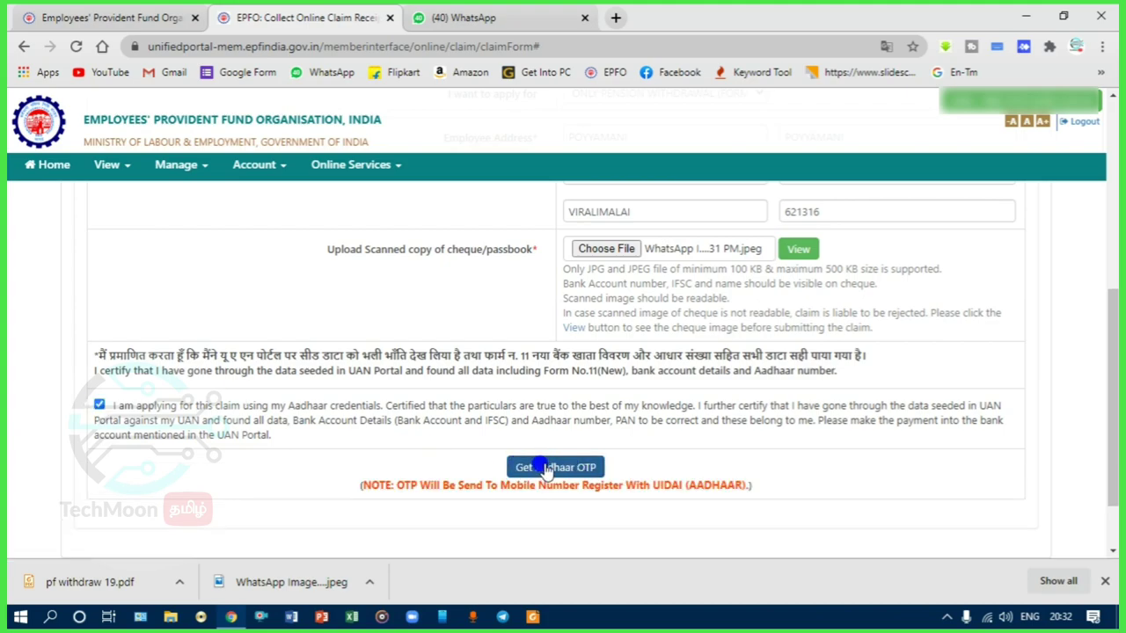
Request an Aadhaar OTP, enter the received code, validate it and submit the Form-10C claim
{"action": "left_click", "coordinate": [570, 467]}
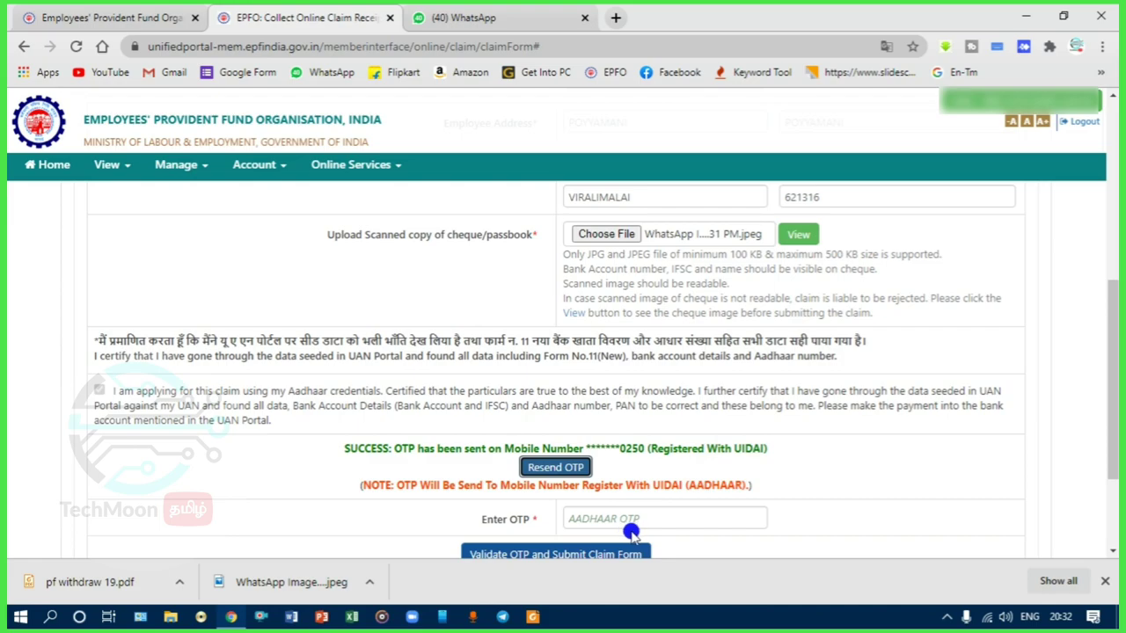
{"action": "left_click", "coordinate": [629, 523]}
{"action": "scroll", "coordinate": [598, 457], "scroll_direction": "down", "scroll_amount": 2}
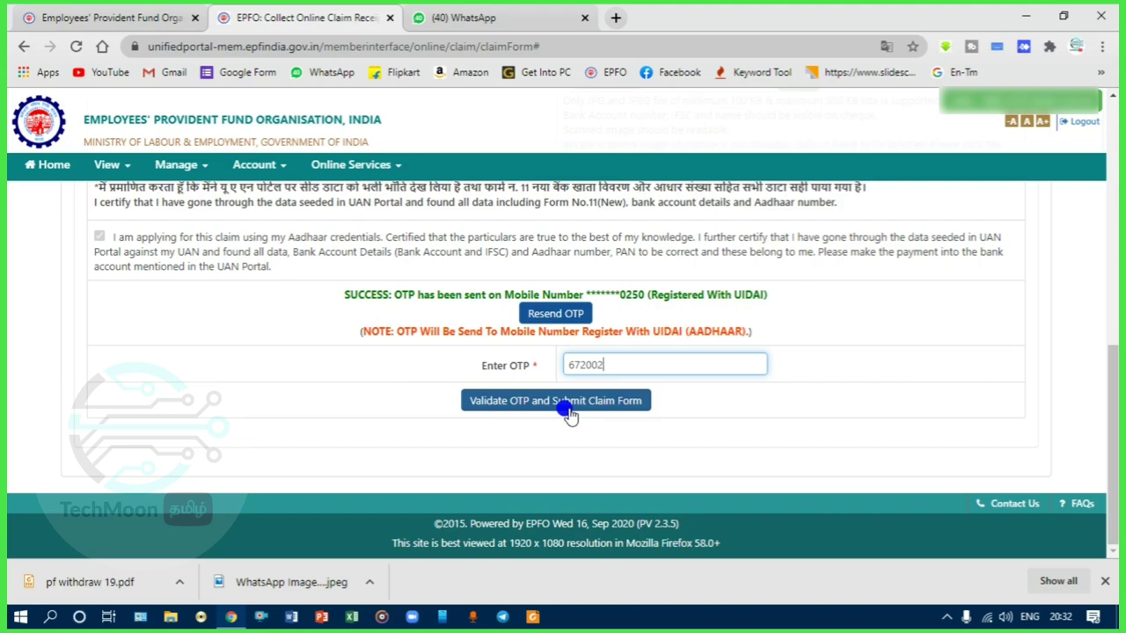
{"action": "left_click", "coordinate": [560, 400]}
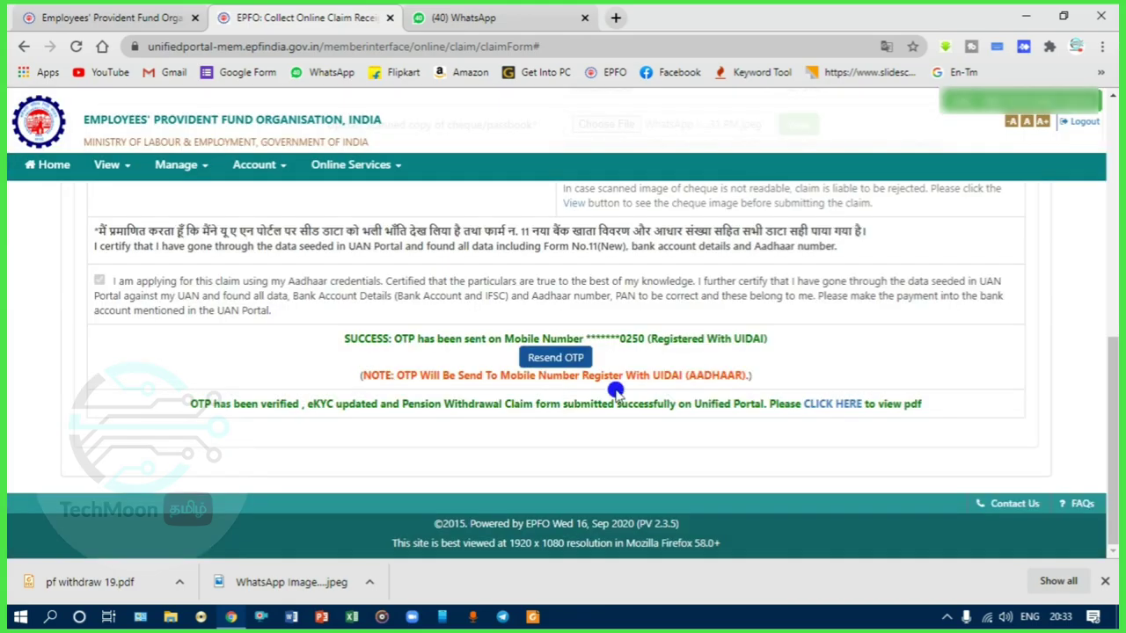
Open the submitted pension claim PDF, scroll through it, and start downloading it
{"action": "left_click", "coordinate": [832, 403]}
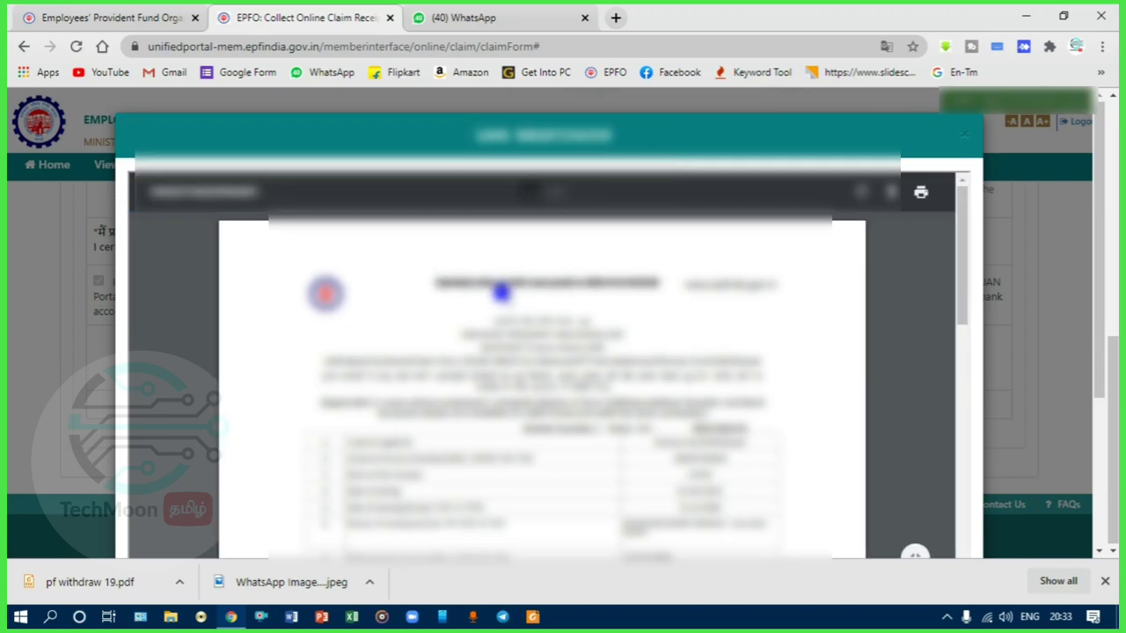
{"action": "scroll", "coordinate": [576, 332], "scroll_direction": "down", "scroll_amount": 10}
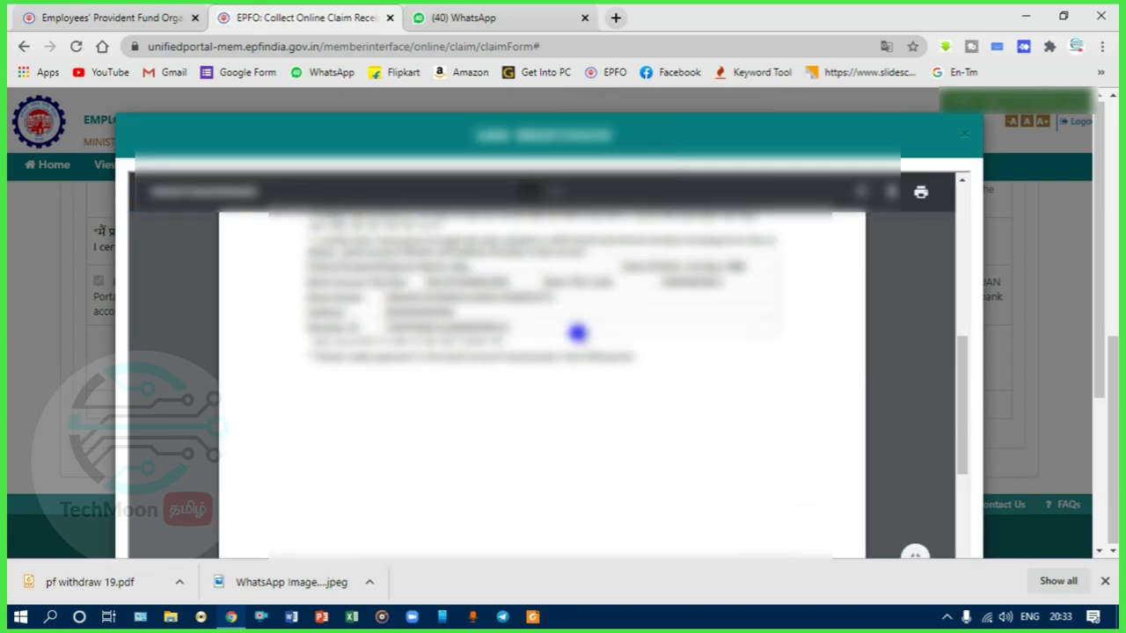
{"action": "scroll", "coordinate": [584, 340], "scroll_direction": "up", "scroll_amount": 5}
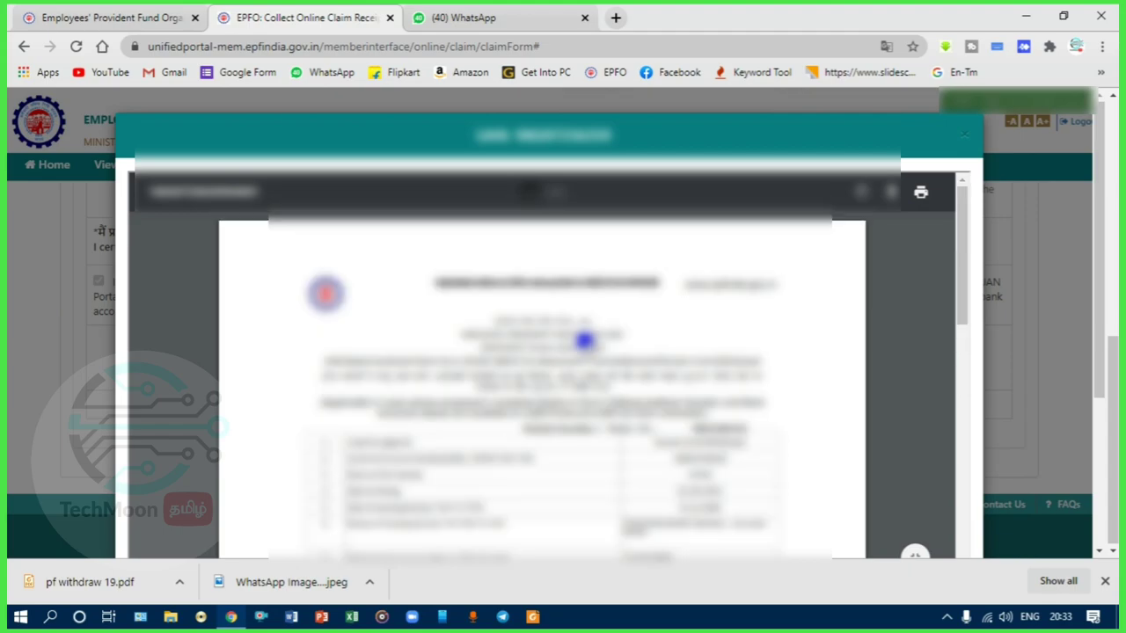
{"action": "scroll", "coordinate": [584, 340], "scroll_direction": "down", "scroll_amount": 3}
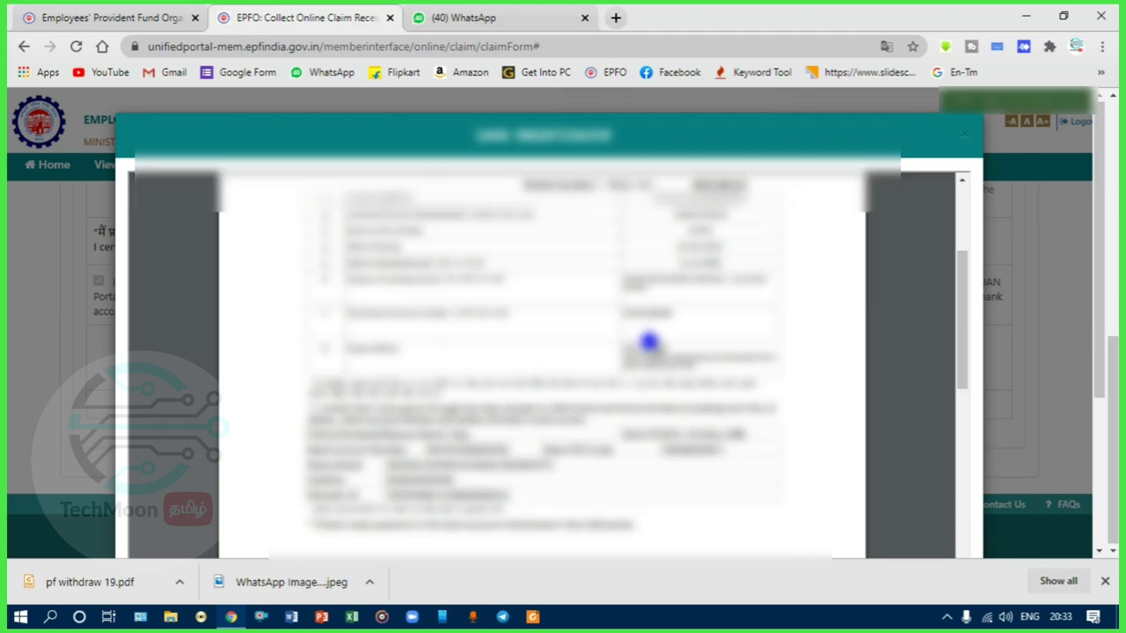
{"action": "scroll", "coordinate": [648, 341], "scroll_direction": "up", "scroll_amount": 3}
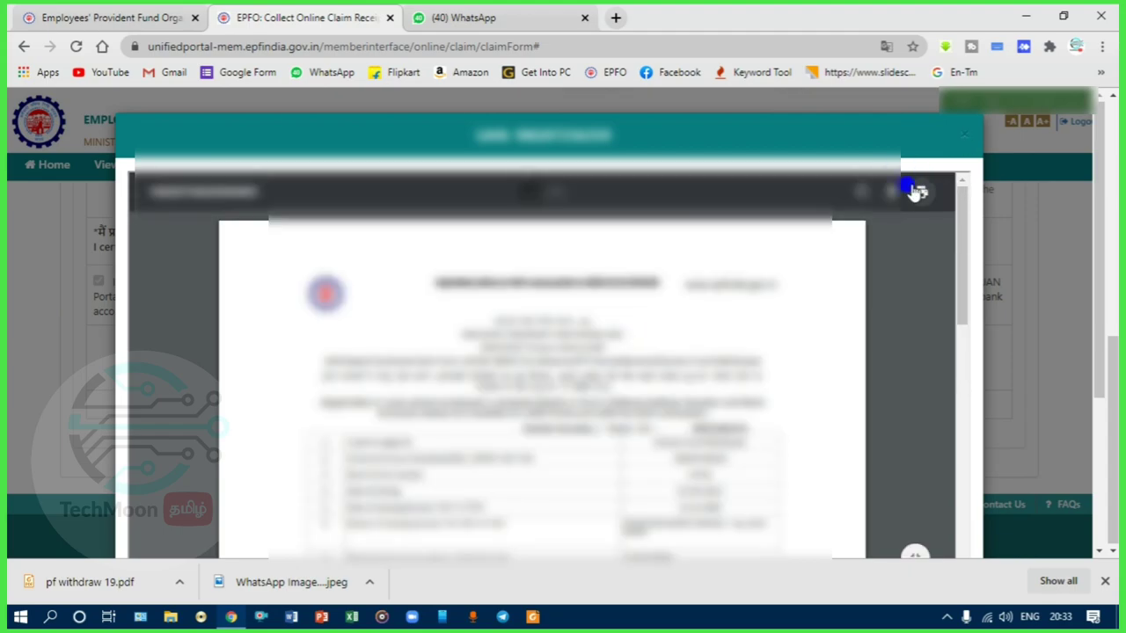
{"action": "left_click", "coordinate": [896, 193]}
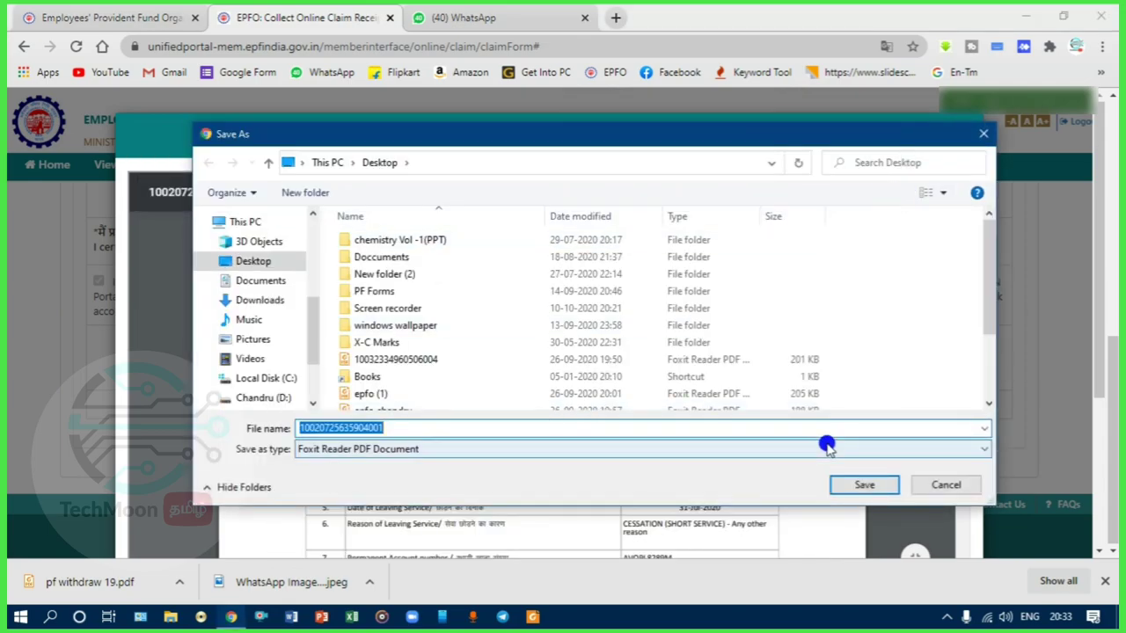
Save the claim PDF to the Desktop as 'PF withdraw10c.pdf' and close the PDF view
{"action": "left_click", "coordinate": [452, 420]}
{"action": "double_click", "coordinate": [392, 420]}
{"action": "key", "text": "BackSpace"}
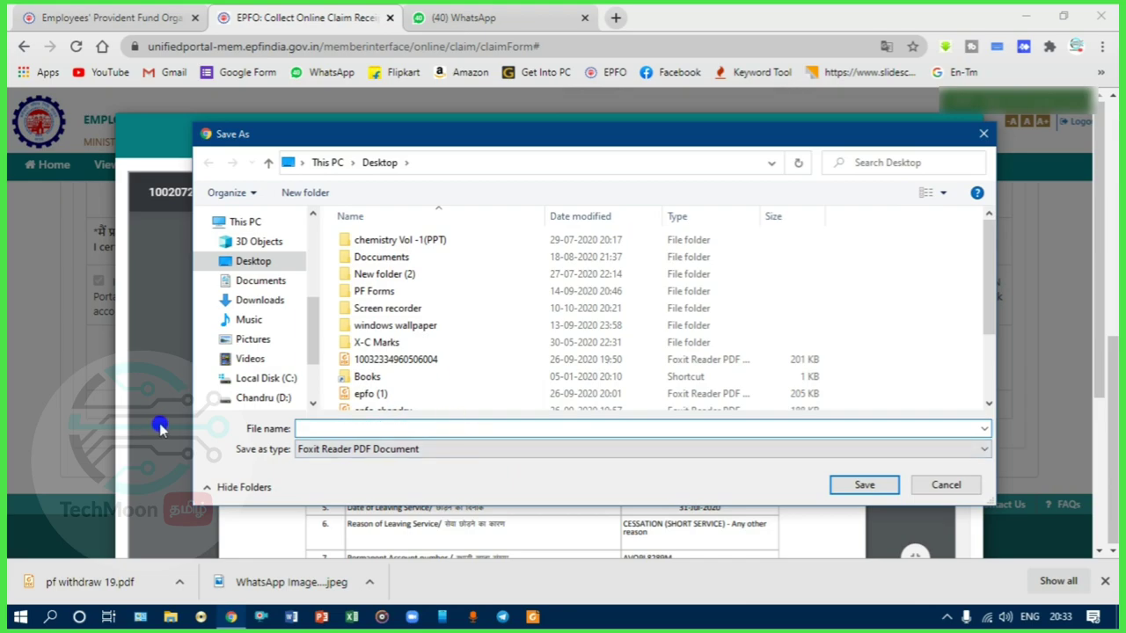
{"action": "type", "text": "PF"}
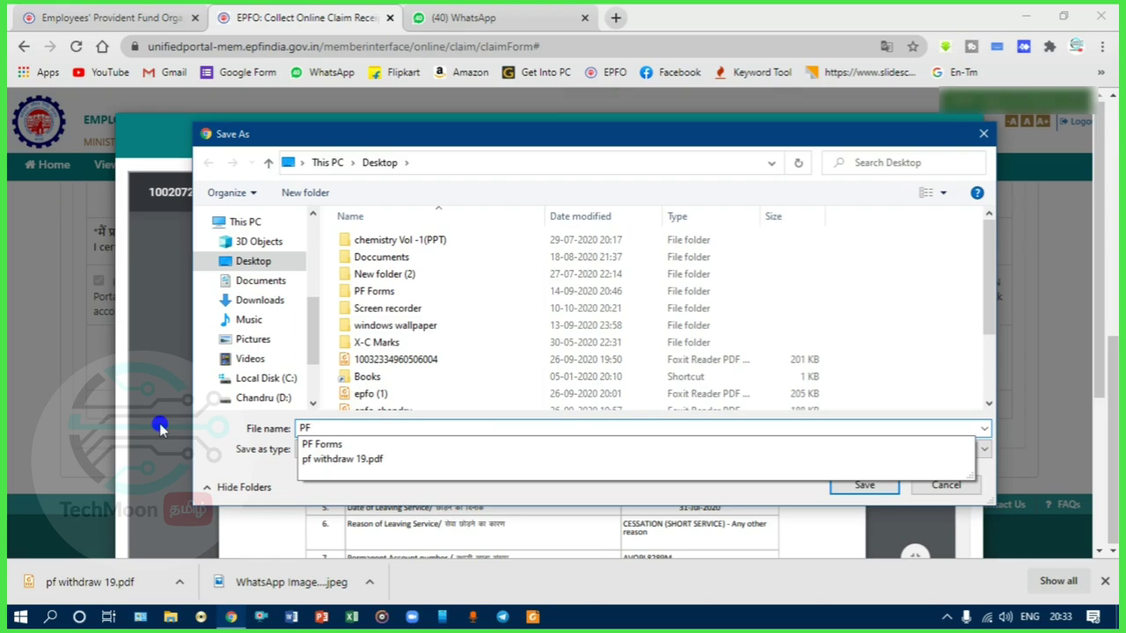
{"action": "type", "text": " wit"}
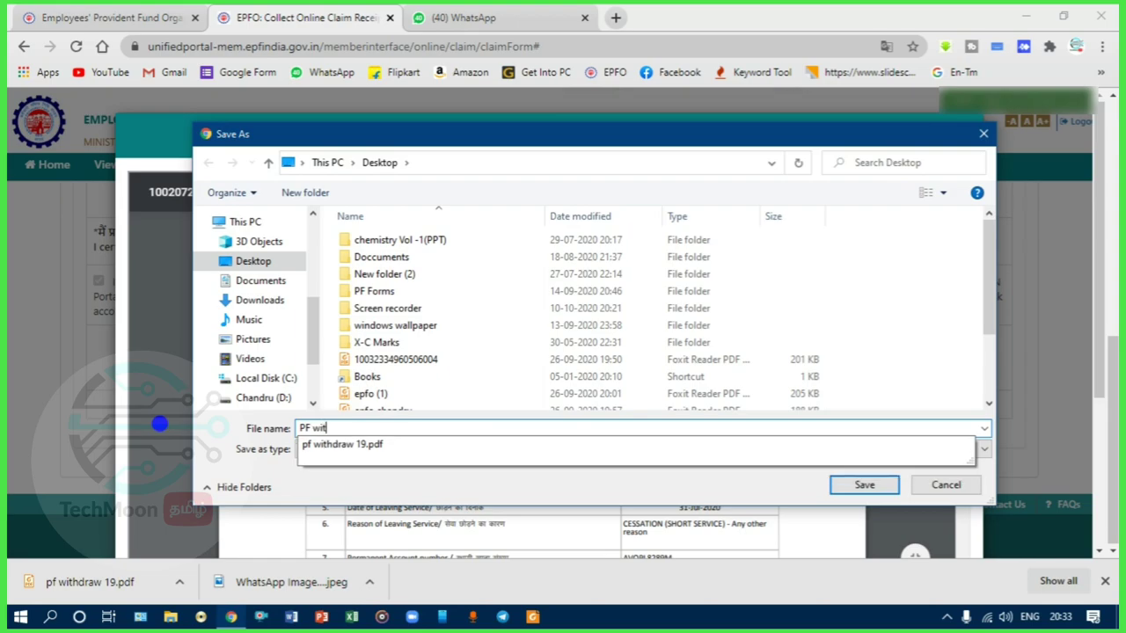
{"action": "type", "text": "hdraw10c"}
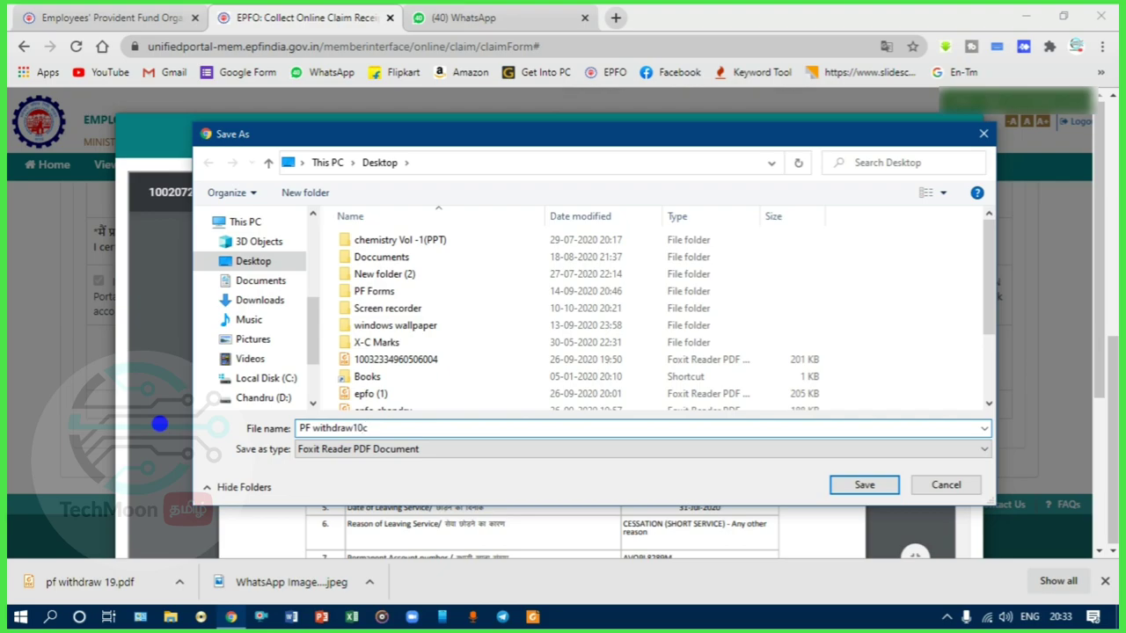
{"action": "left_click", "coordinate": [864, 485]}
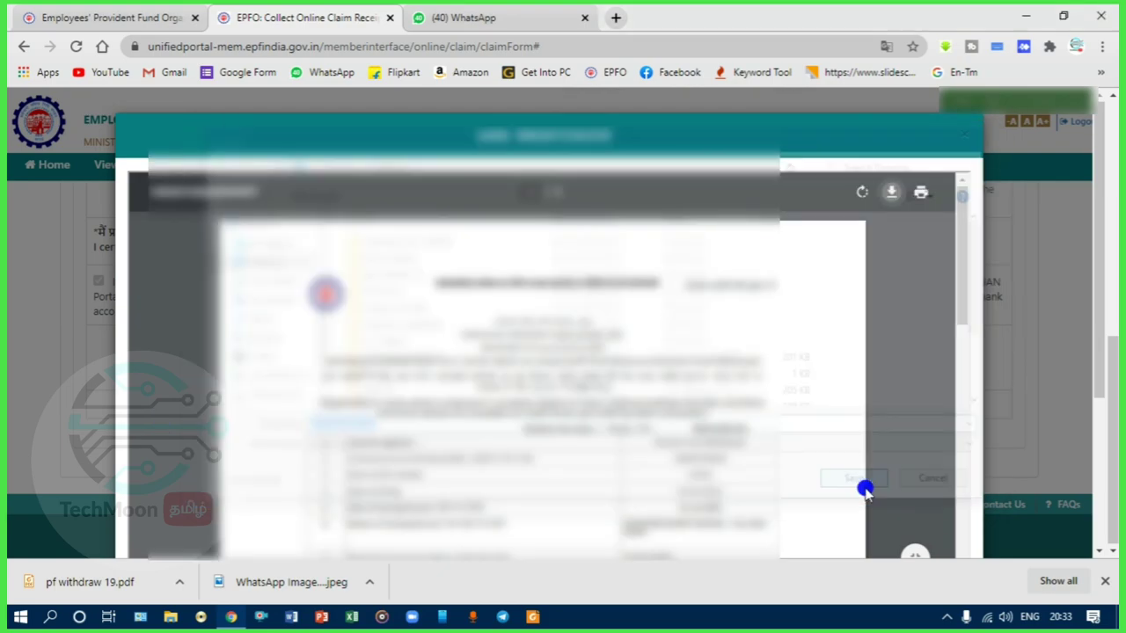
{"action": "left_click", "coordinate": [963, 132]}
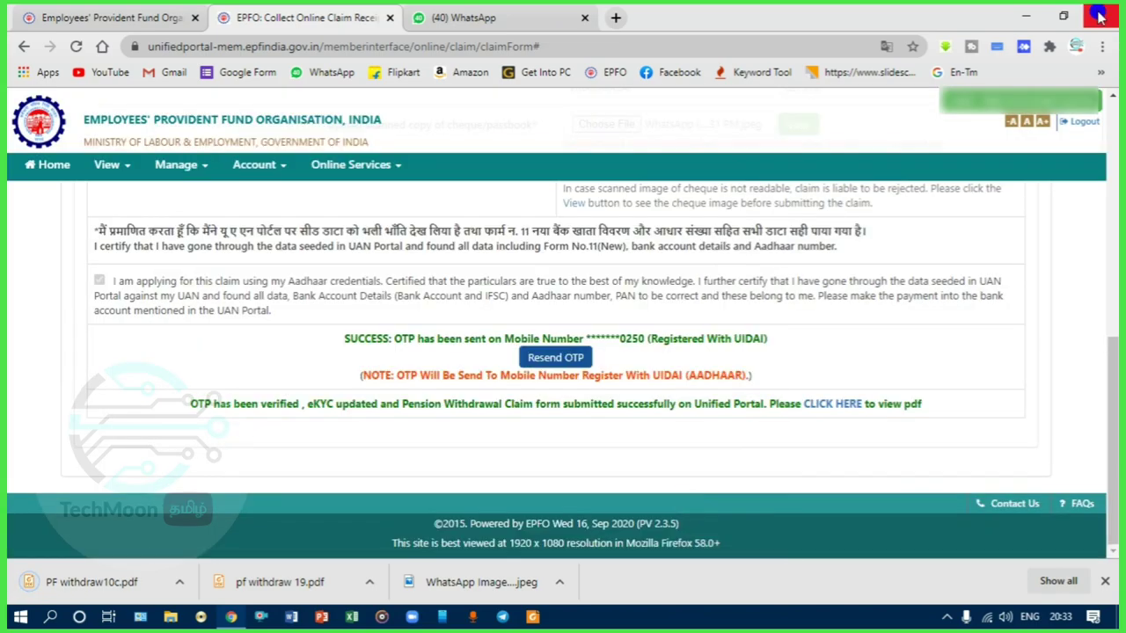